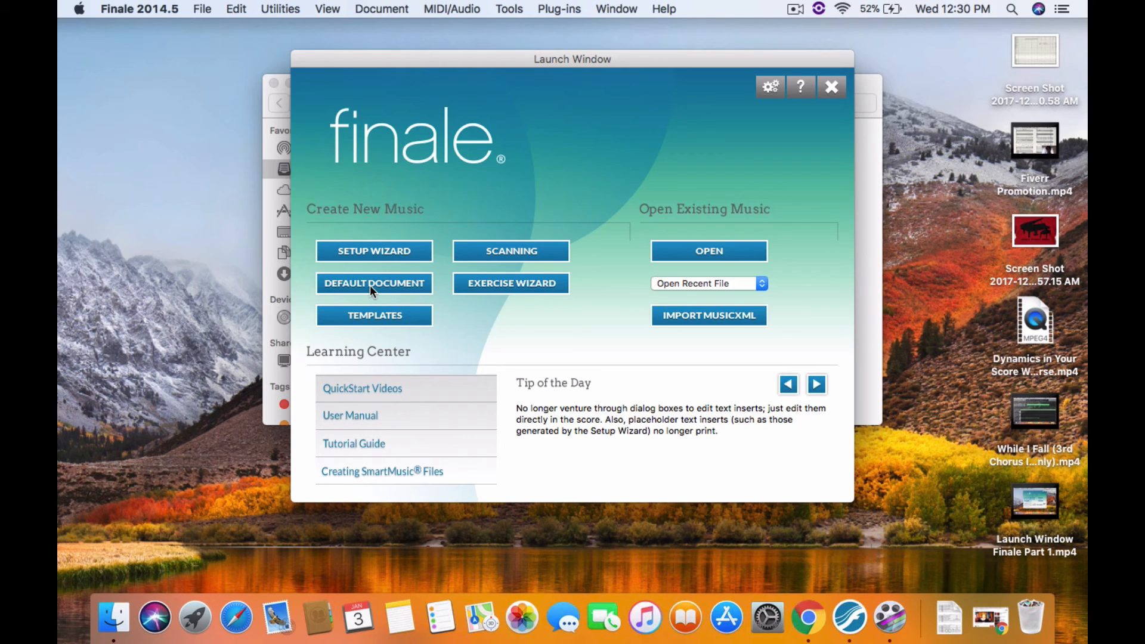
Start a new score with the Setup Wizard and browse the available ensembles
{"action": "left_click", "coordinate": [381, 255]}
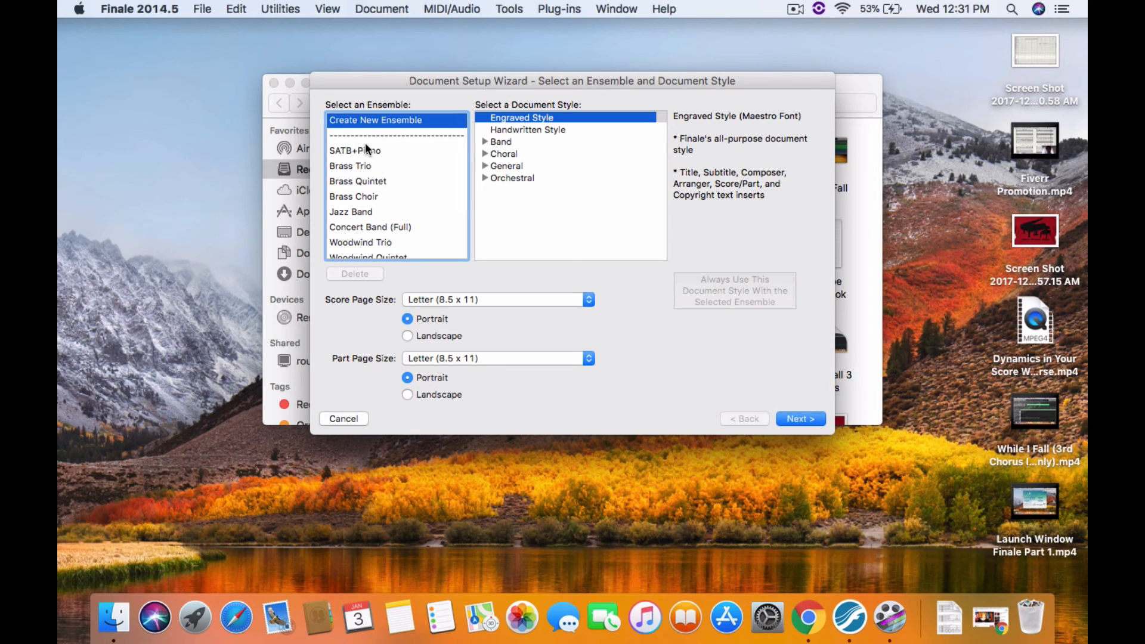
{"action": "scroll", "coordinate": [361, 155], "scroll_direction": "down", "scroll_amount": 5}
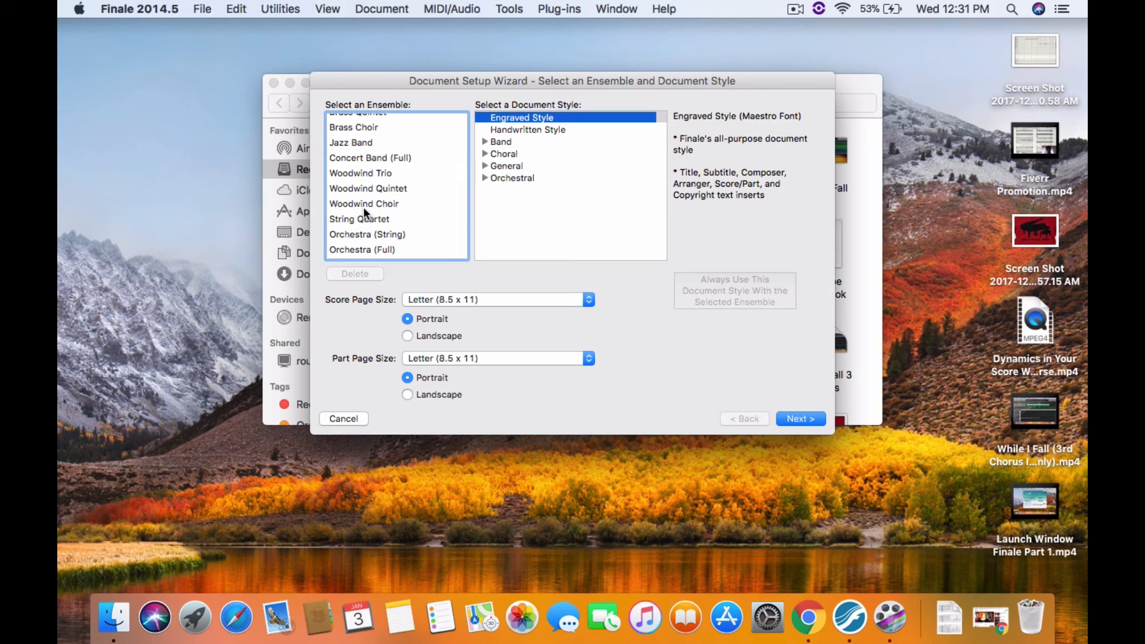
{"action": "scroll", "coordinate": [363, 206], "scroll_direction": "up", "scroll_amount": 5}
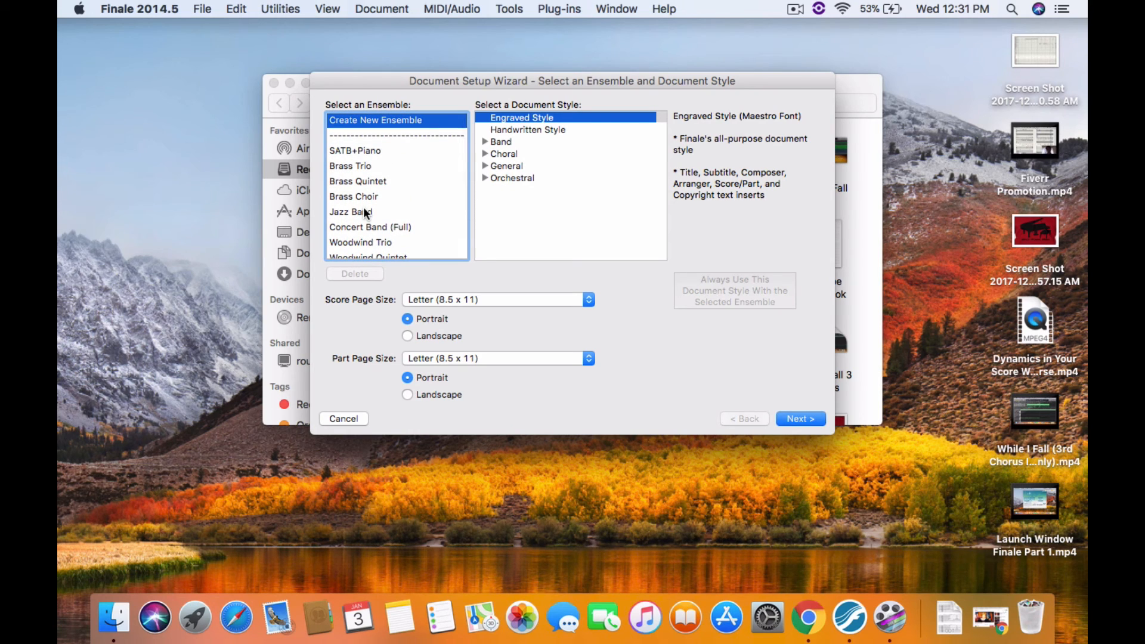
{"action": "scroll", "coordinate": [364, 206], "scroll_direction": "down", "scroll_amount": 5}
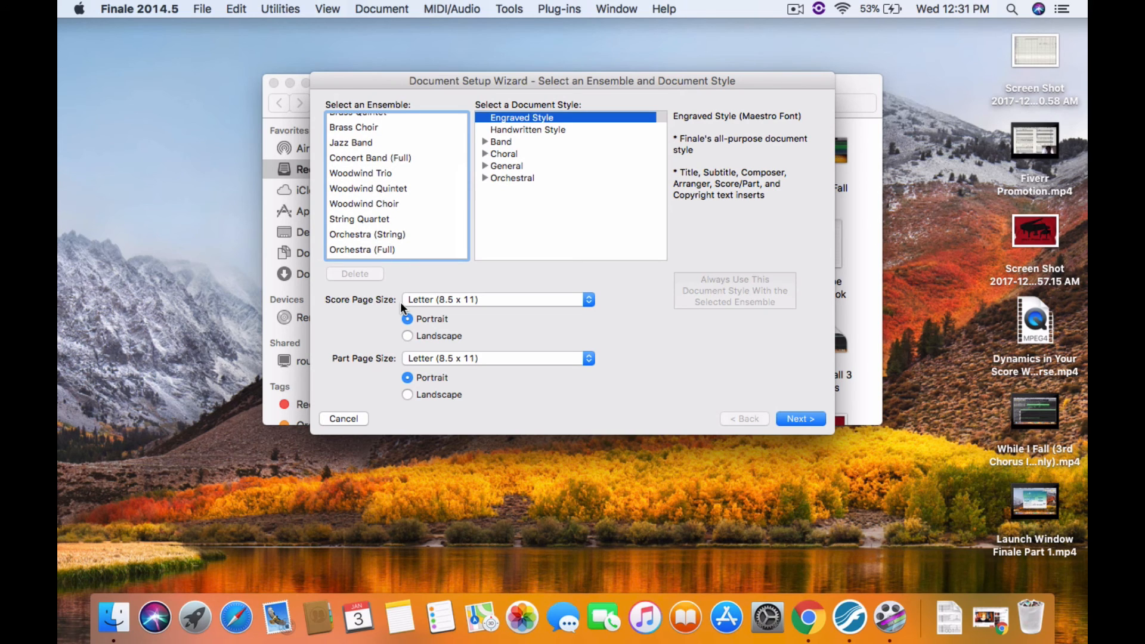
{"action": "scroll", "coordinate": [391, 173], "scroll_direction": "up", "scroll_amount": 5}
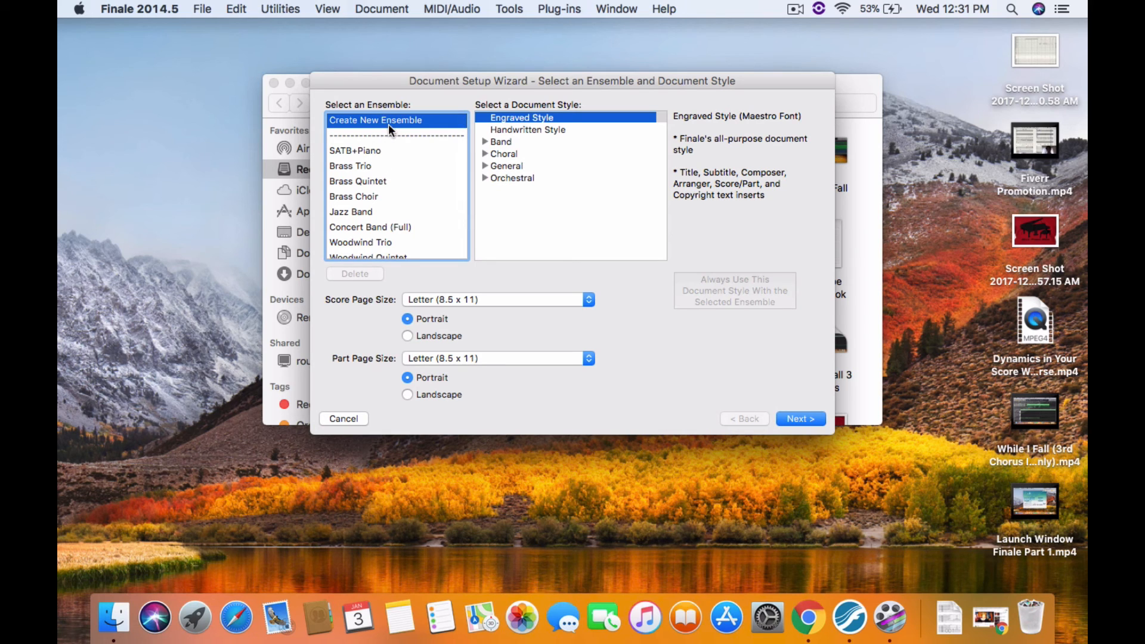
Set the score page size to Legal (8.5 x 14) and continue to instrument selection
{"action": "left_click", "coordinate": [483, 296]}
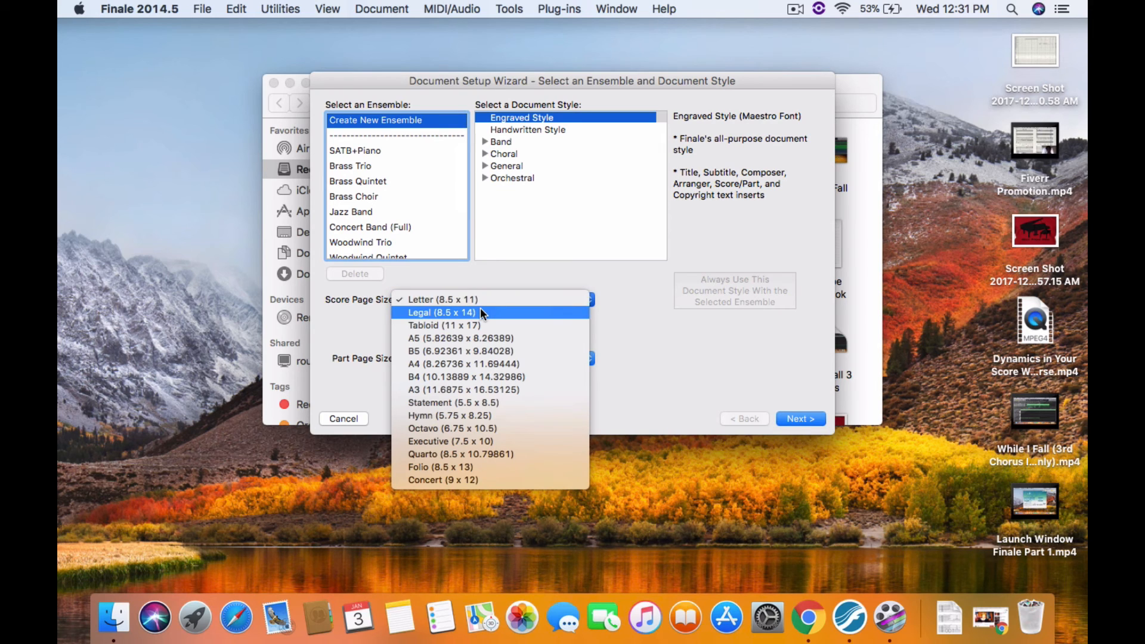
{"action": "left_click", "coordinate": [481, 308]}
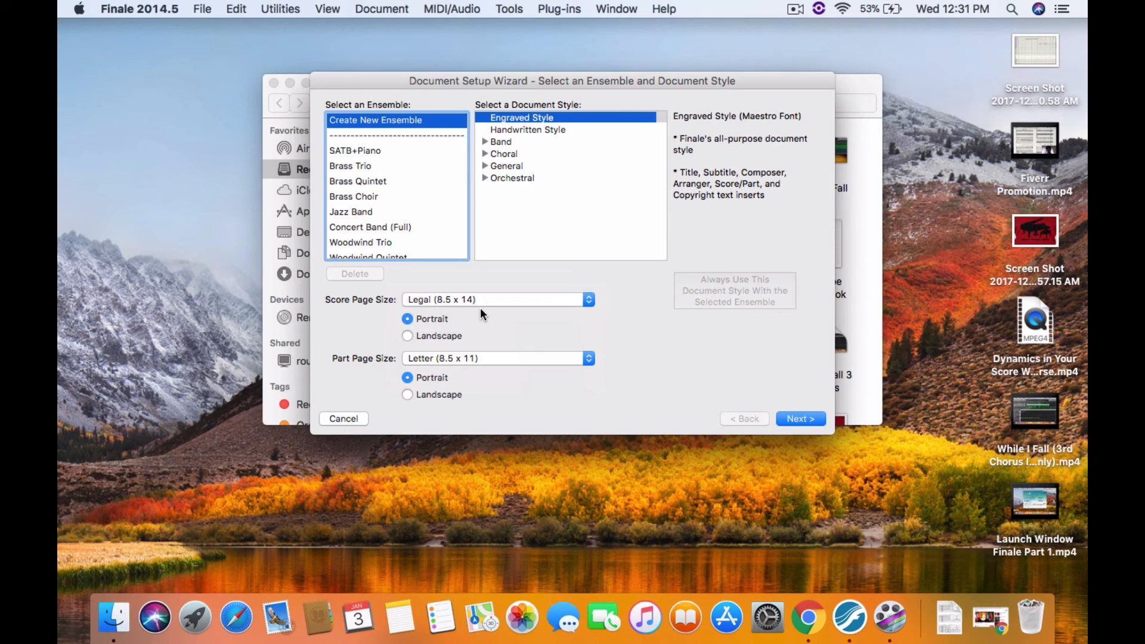
{"action": "left_click", "coordinate": [810, 420]}
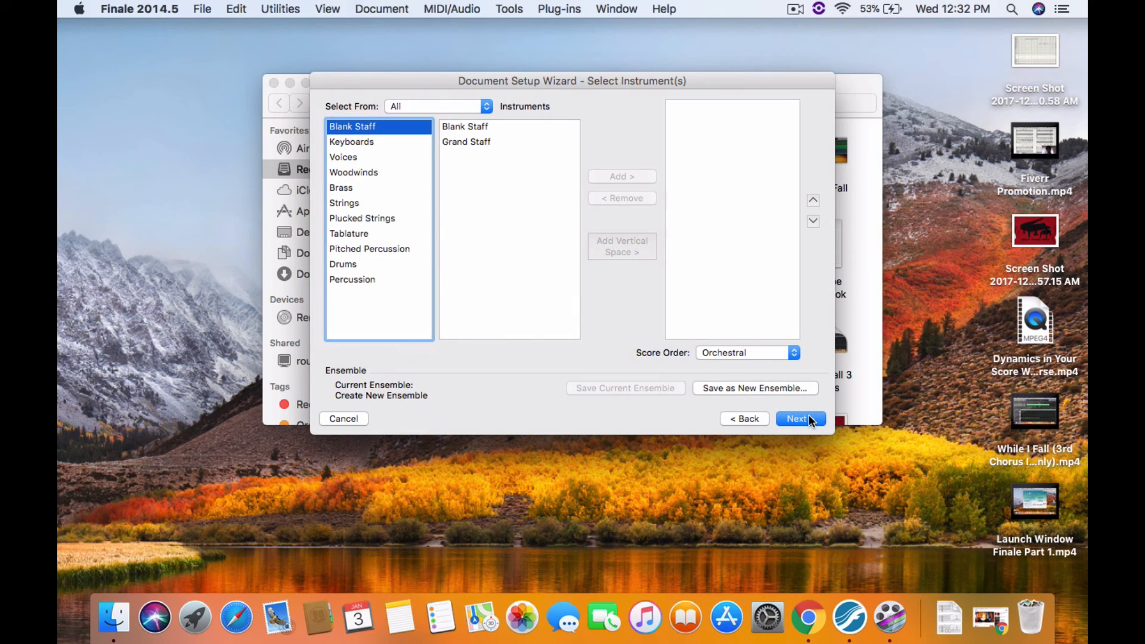
Add a Piano from the keyboard instruments to the score
{"action": "left_click", "coordinate": [360, 144]}
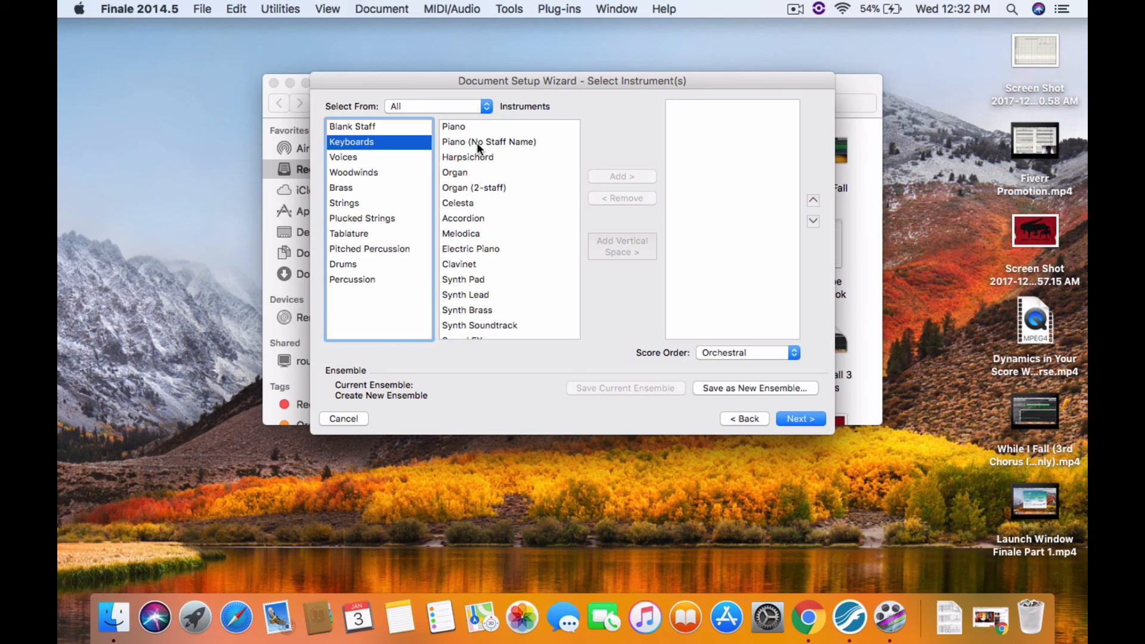
{"action": "left_click", "coordinate": [463, 129]}
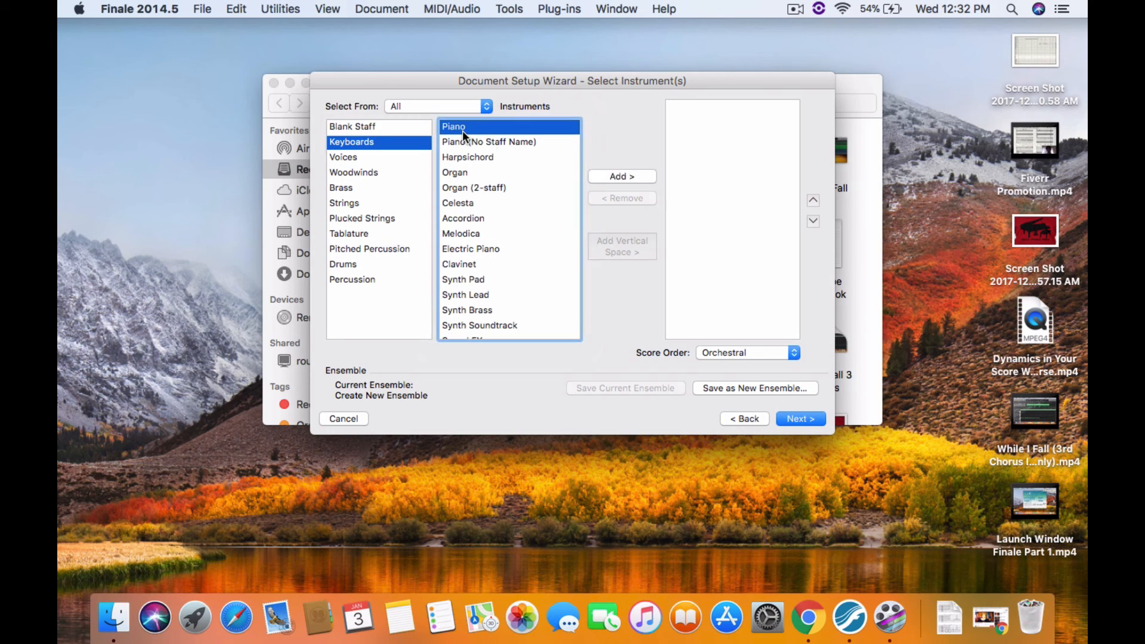
{"action": "left_click", "coordinate": [614, 176]}
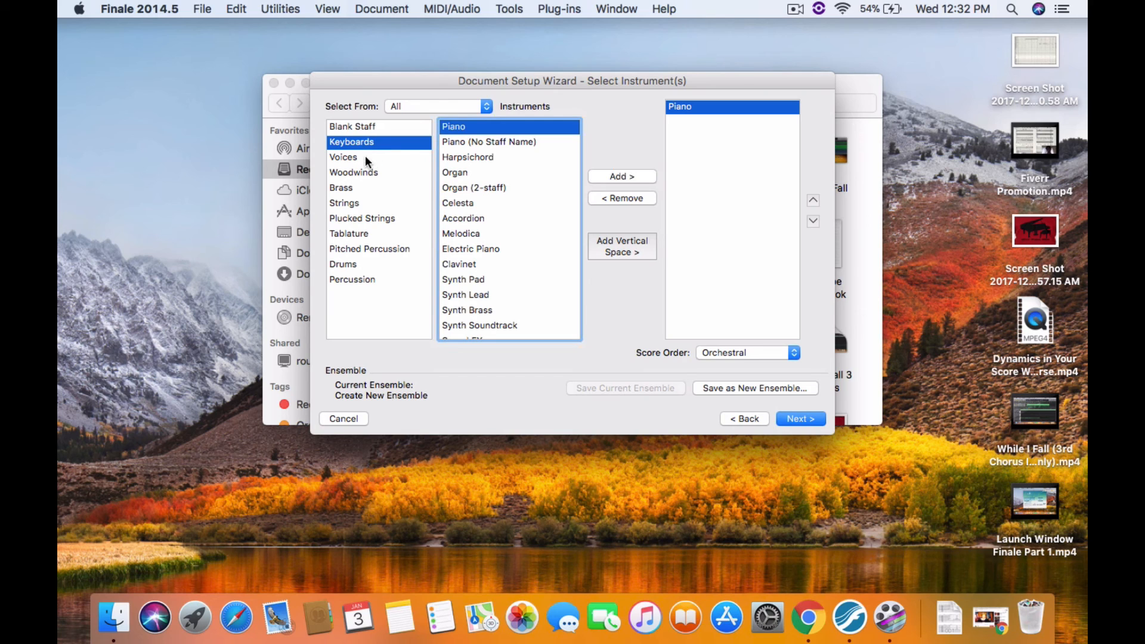
Browse the keyboard instruments and add a Harpsichord to the score
{"action": "scroll", "coordinate": [489, 228], "scroll_direction": "down", "scroll_amount": 2}
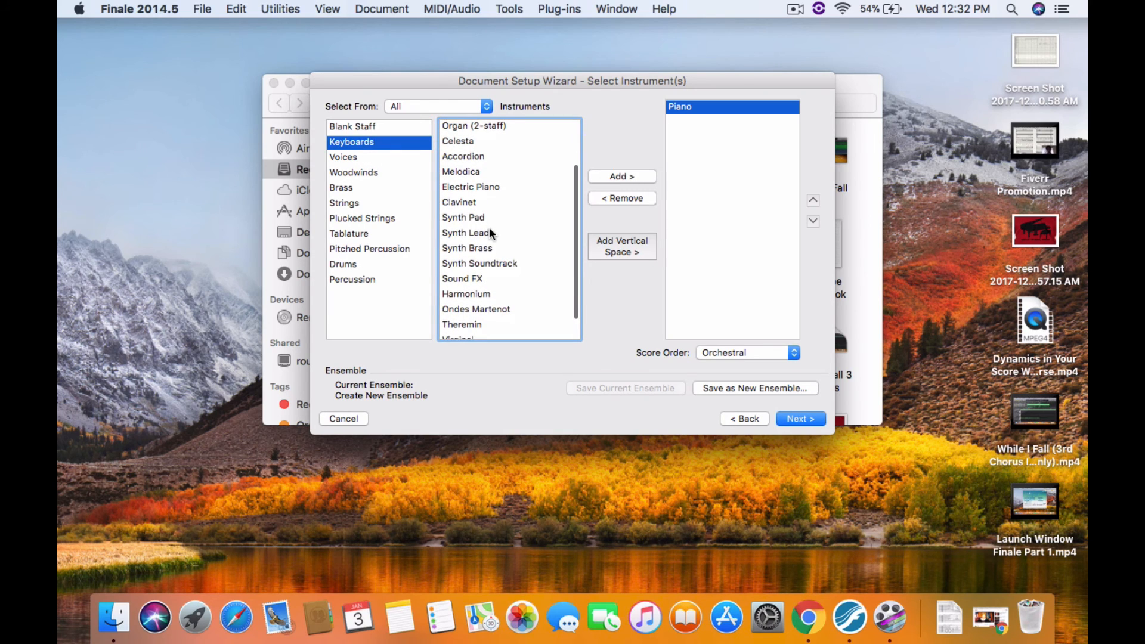
{"action": "scroll", "coordinate": [489, 232], "scroll_direction": "down", "scroll_amount": 1}
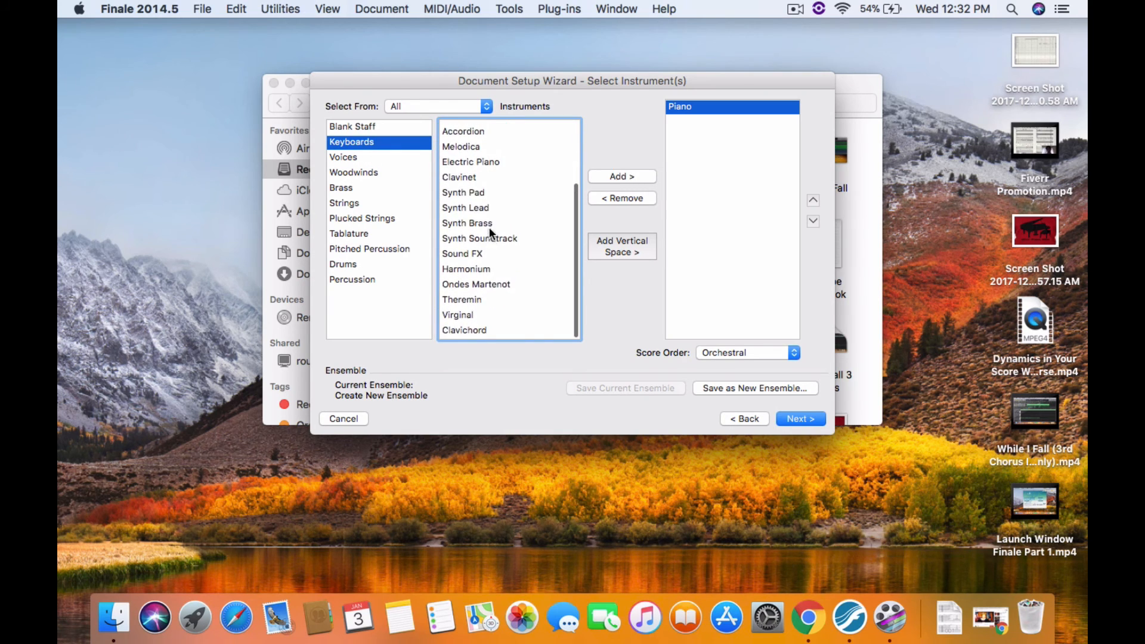
{"action": "scroll", "coordinate": [488, 237], "scroll_direction": "up", "scroll_amount": 3}
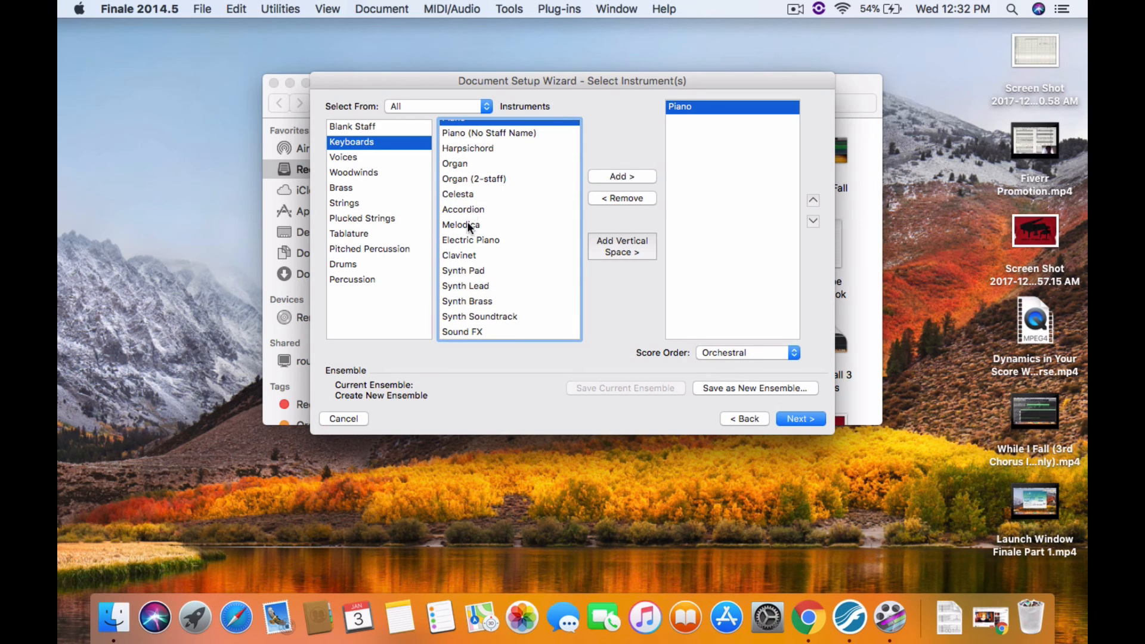
{"action": "scroll", "coordinate": [467, 251], "scroll_direction": "up", "scroll_amount": 1}
{"action": "scroll", "coordinate": [467, 250], "scroll_direction": "down", "scroll_amount": 3}
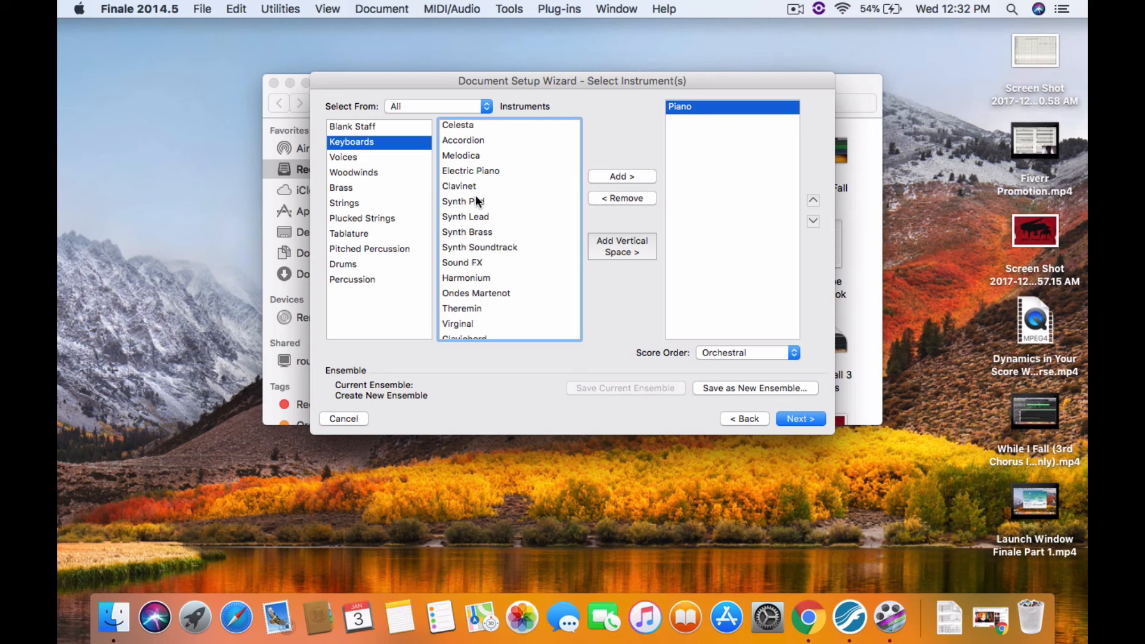
{"action": "scroll", "coordinate": [470, 230], "scroll_direction": "down", "scroll_amount": 1}
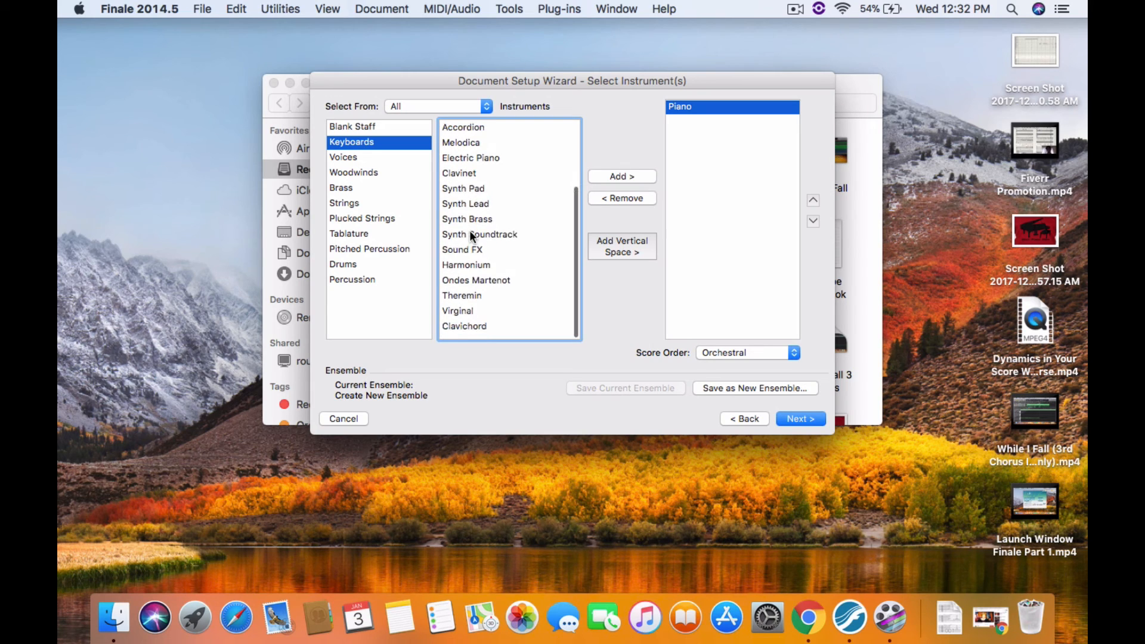
{"action": "scroll", "coordinate": [470, 231], "scroll_direction": "up", "scroll_amount": 2}
{"action": "scroll", "coordinate": [470, 230], "scroll_direction": "up", "scroll_amount": 3}
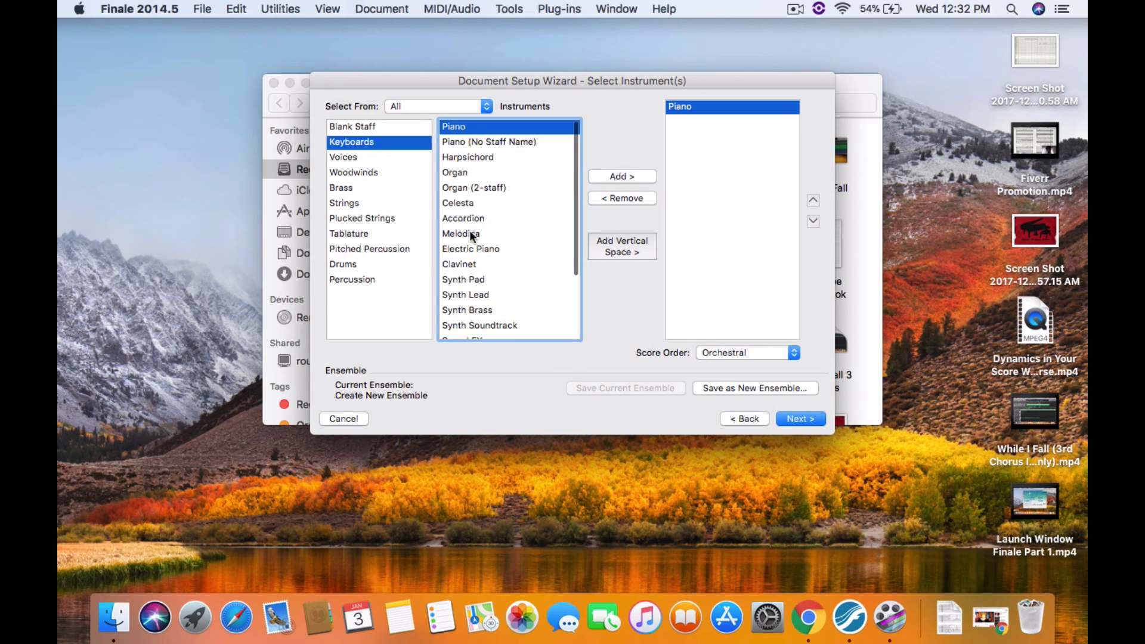
{"action": "double_click", "coordinate": [482, 158]}
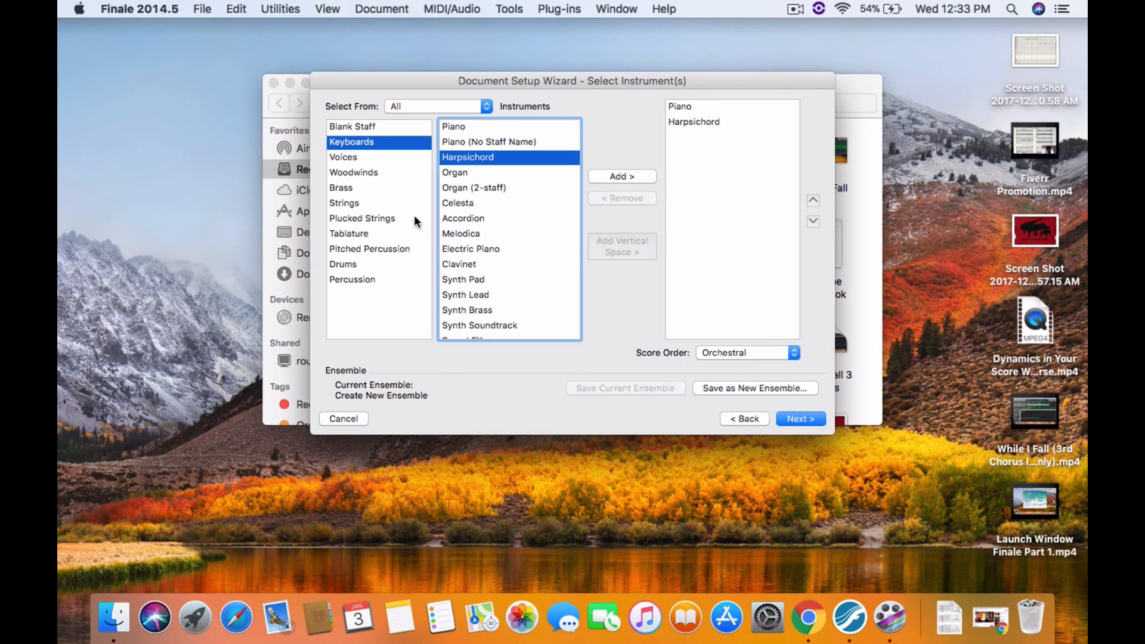
Add a Soprano Voice from the voices and a Flute from the woodwinds
{"action": "left_click", "coordinate": [347, 157]}
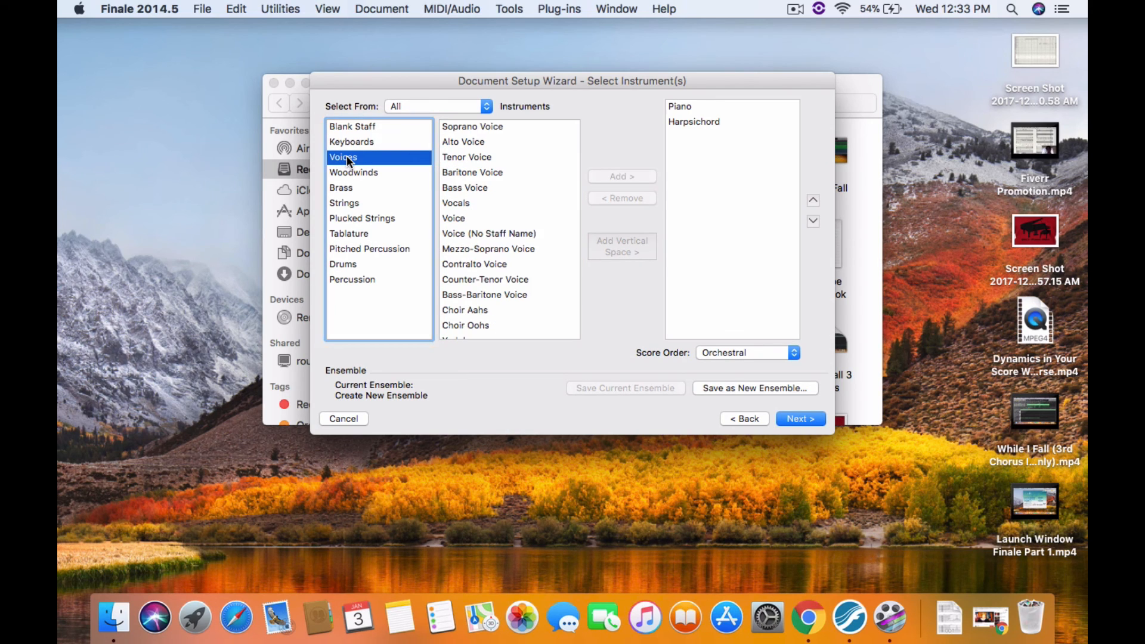
{"action": "left_click", "coordinate": [487, 126]}
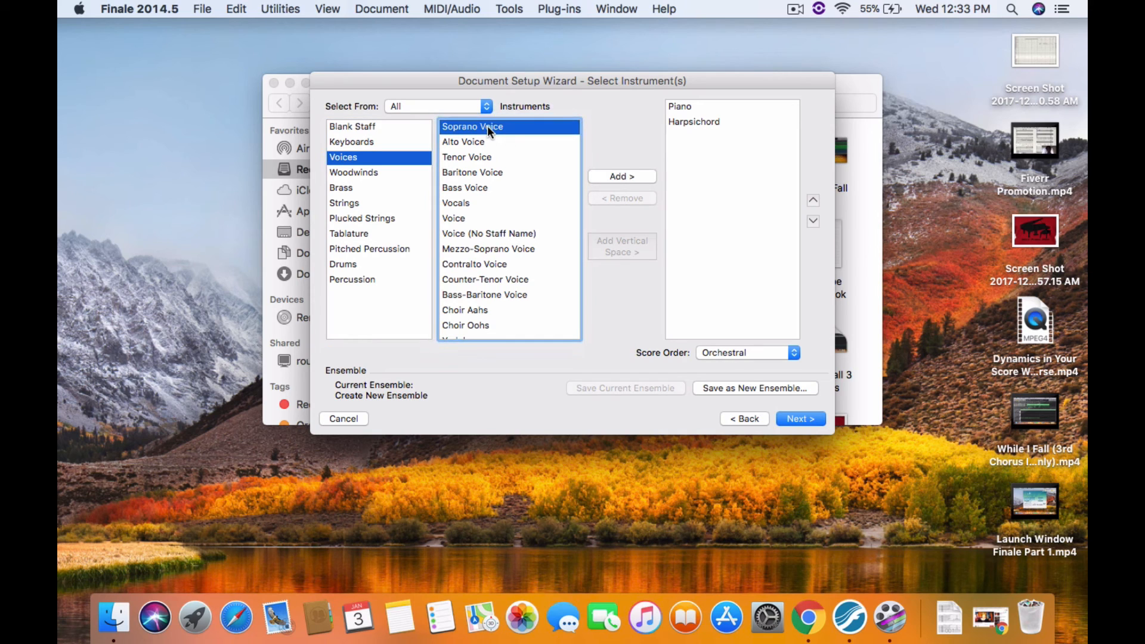
{"action": "left_click", "coordinate": [631, 176]}
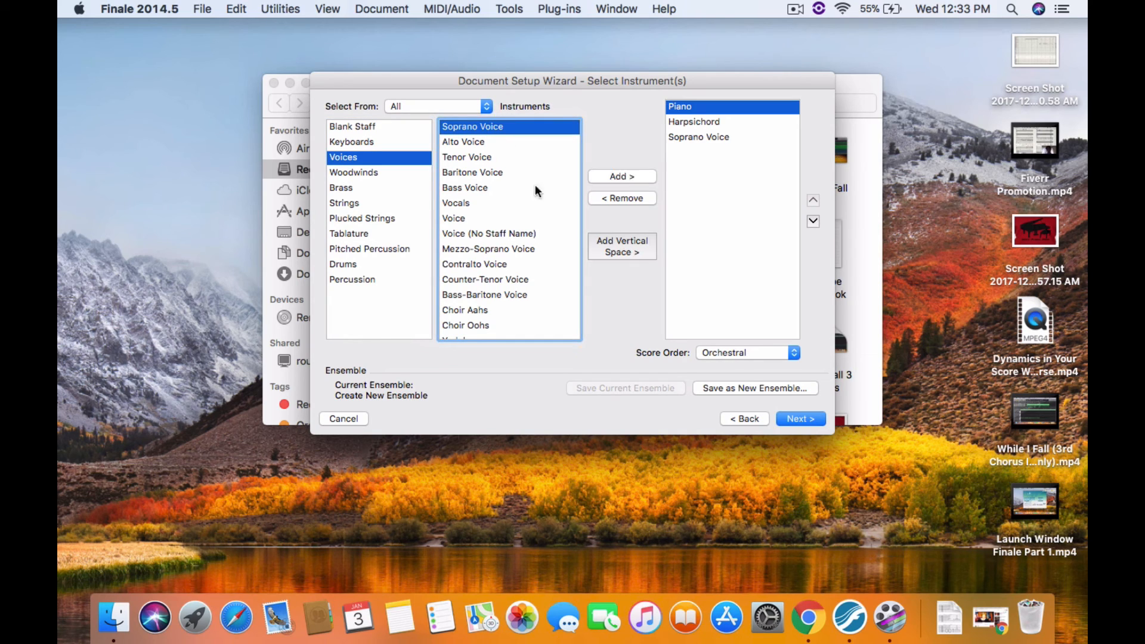
{"action": "left_click", "coordinate": [359, 172]}
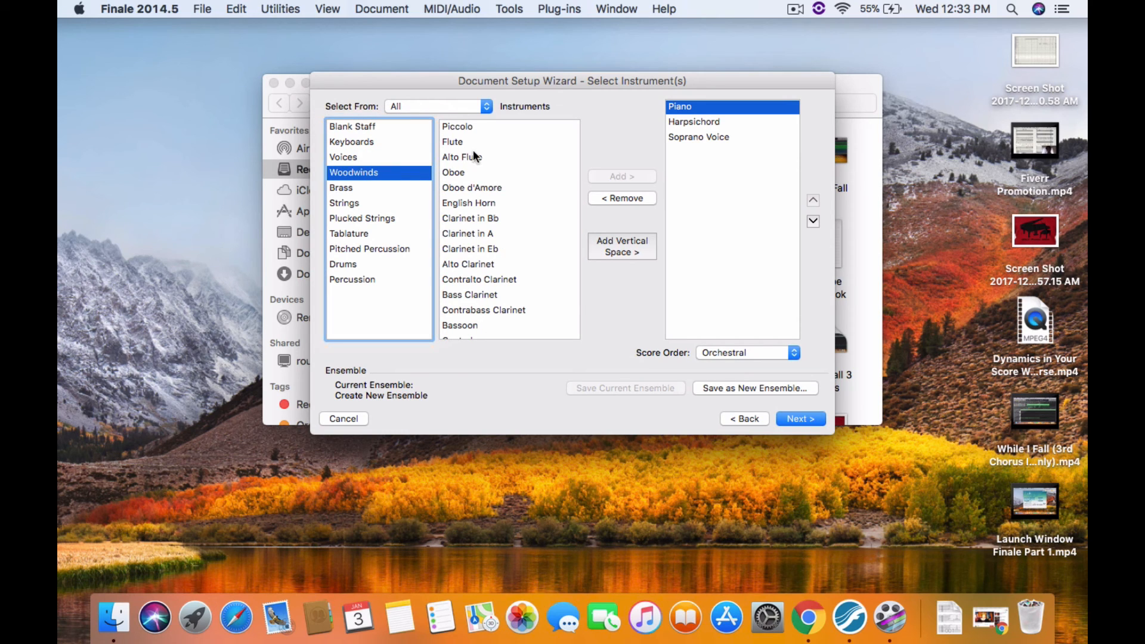
{"action": "double_click", "coordinate": [452, 142]}
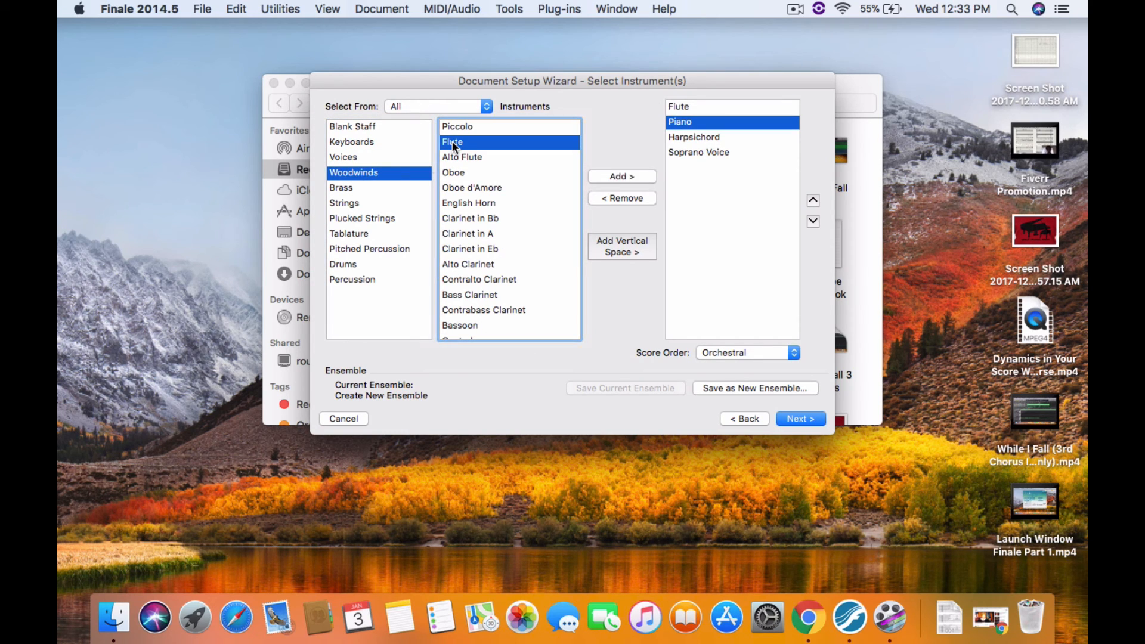
Add a Violin Section and a Viola Section from the strings
{"action": "left_click", "coordinate": [346, 189]}
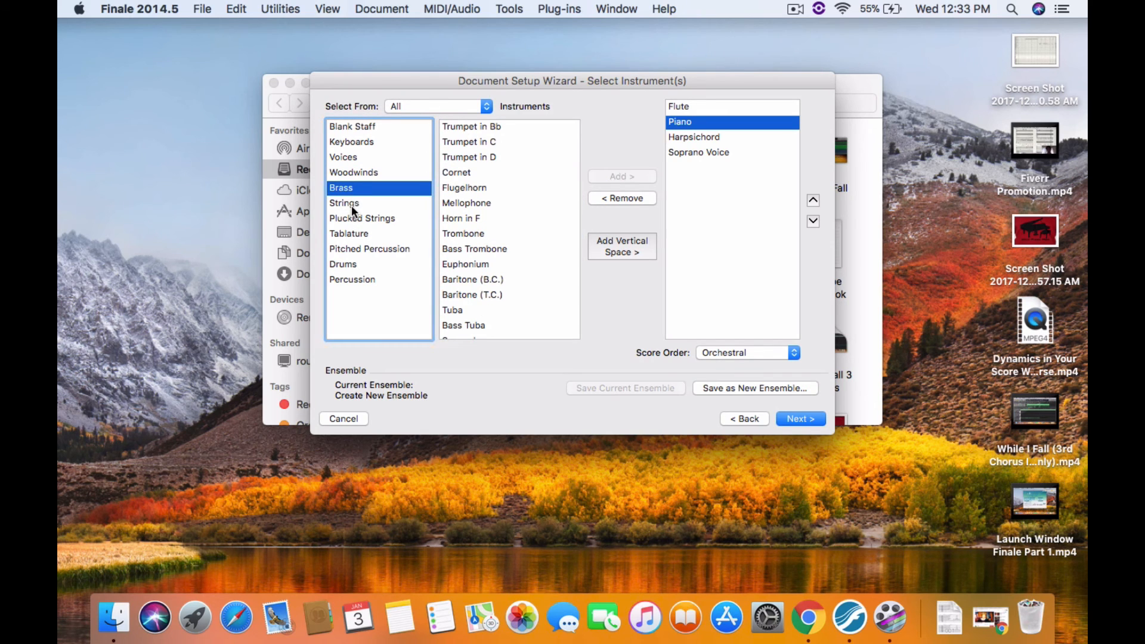
{"action": "left_click", "coordinate": [352, 205]}
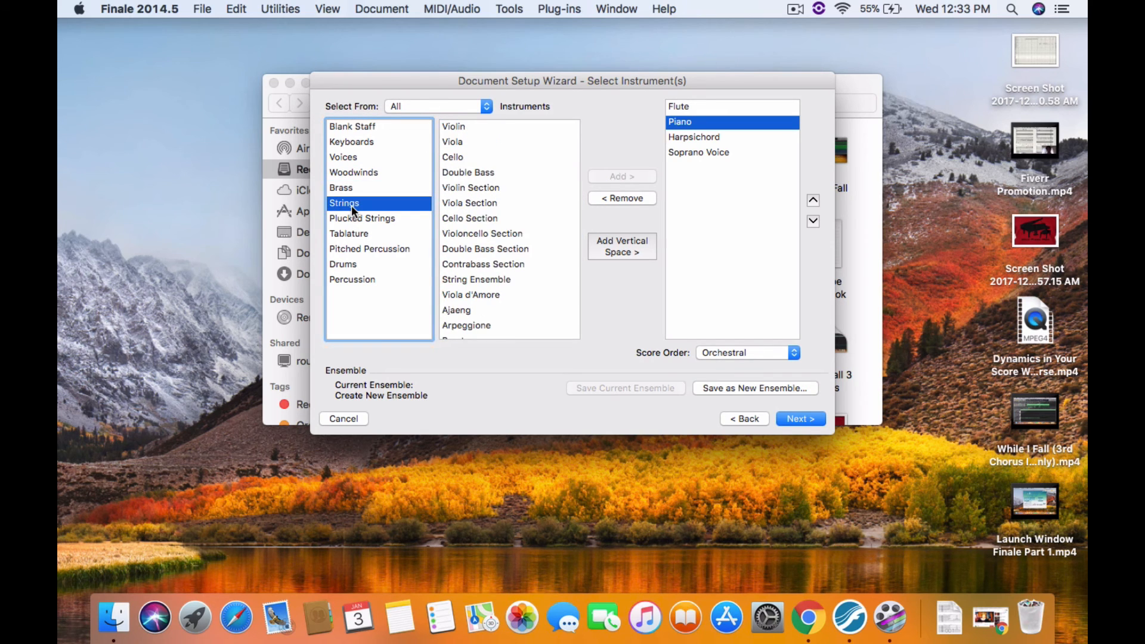
{"action": "double_click", "coordinate": [474, 187]}
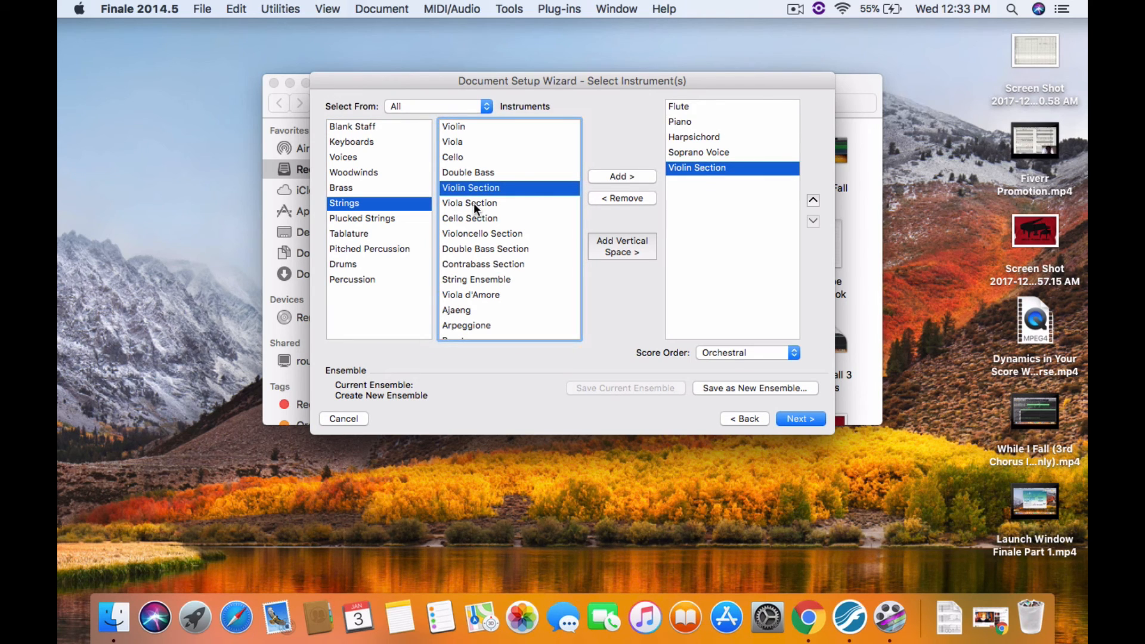
{"action": "double_click", "coordinate": [473, 203]}
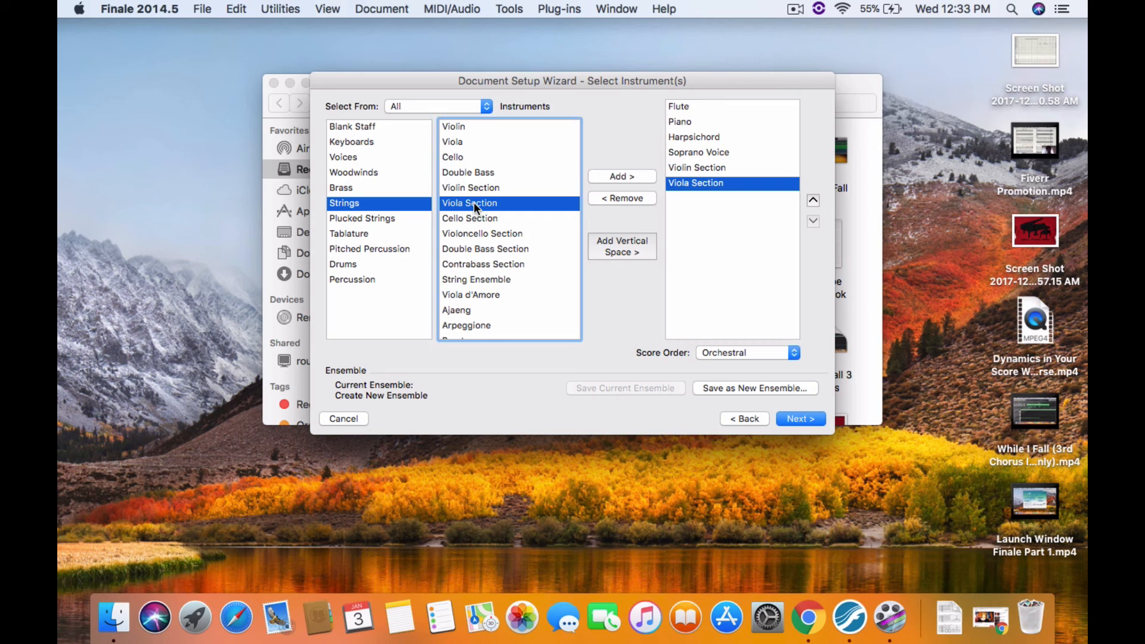
Look through the percussion categories and add a Drum Set from the drums
{"action": "left_click", "coordinate": [384, 247]}
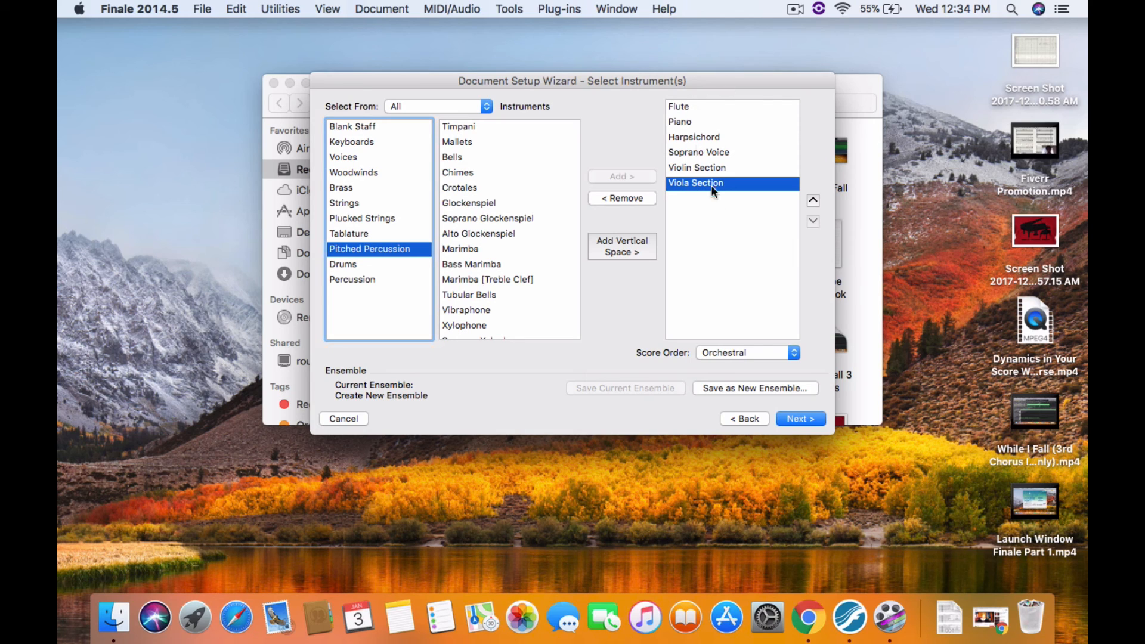
{"action": "left_click", "coordinate": [349, 262]}
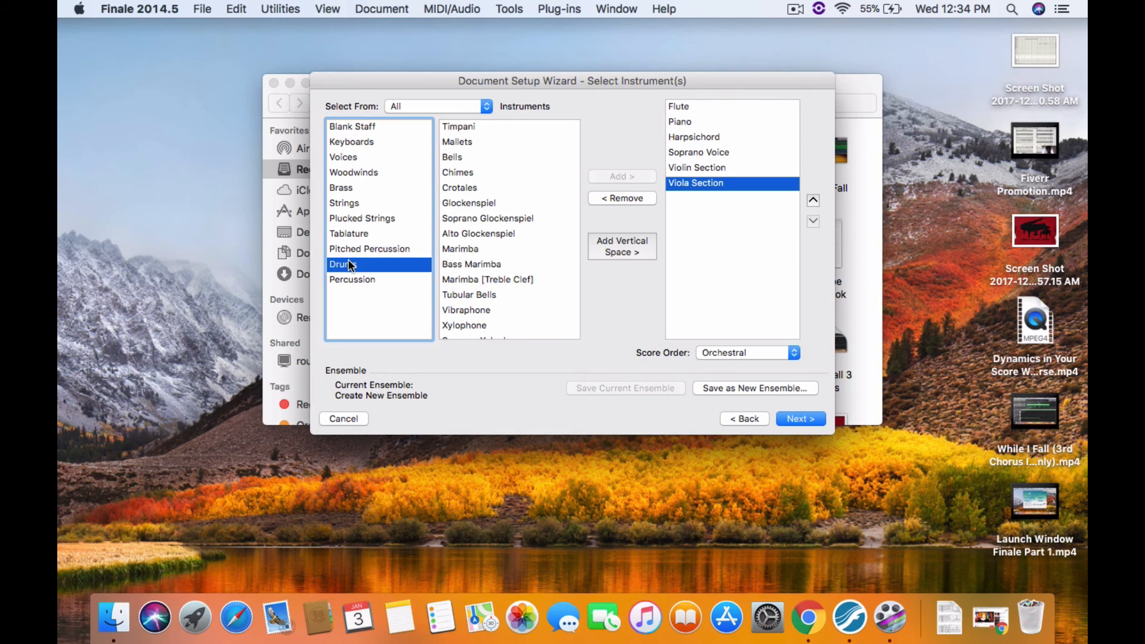
{"action": "left_click", "coordinate": [348, 280]}
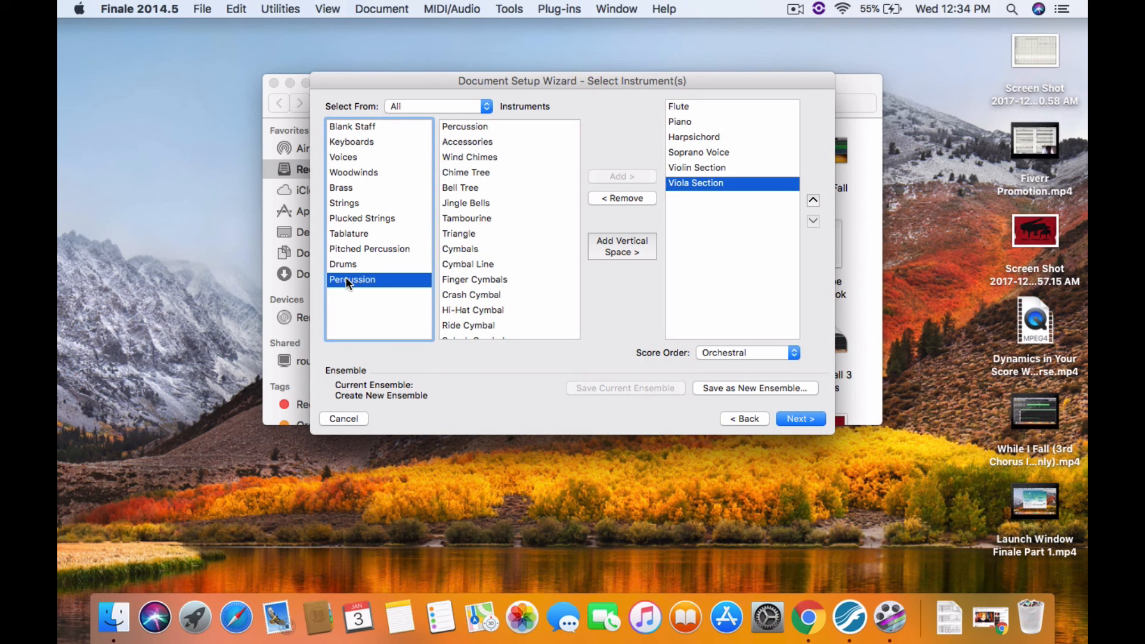
{"action": "left_click", "coordinate": [347, 265]}
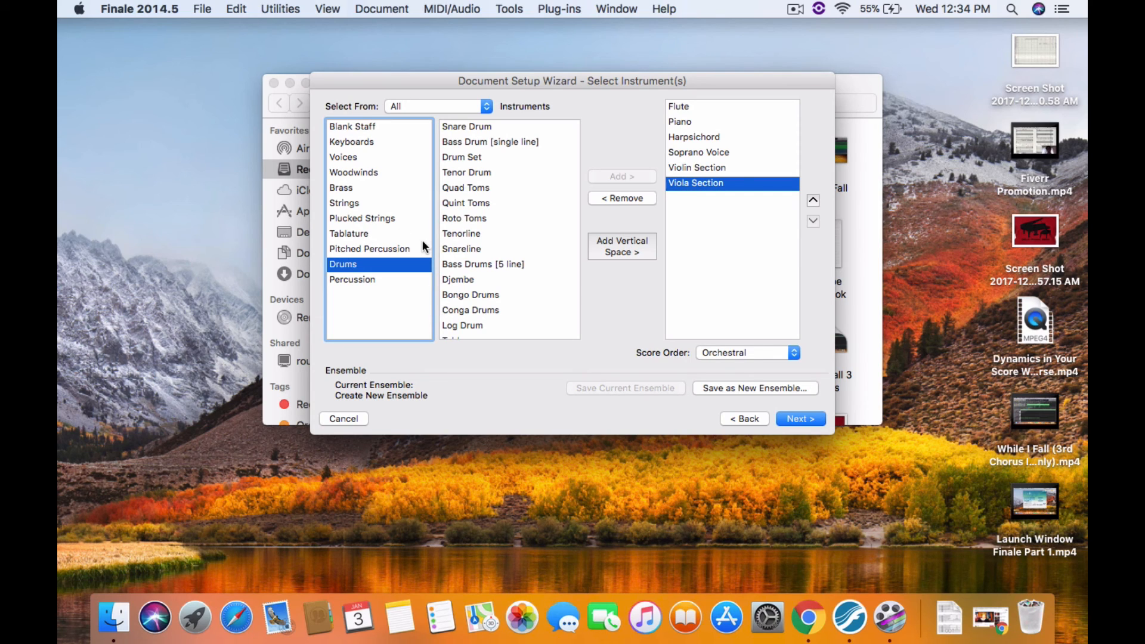
{"action": "left_click", "coordinate": [475, 157]}
{"action": "left_click", "coordinate": [599, 175]}
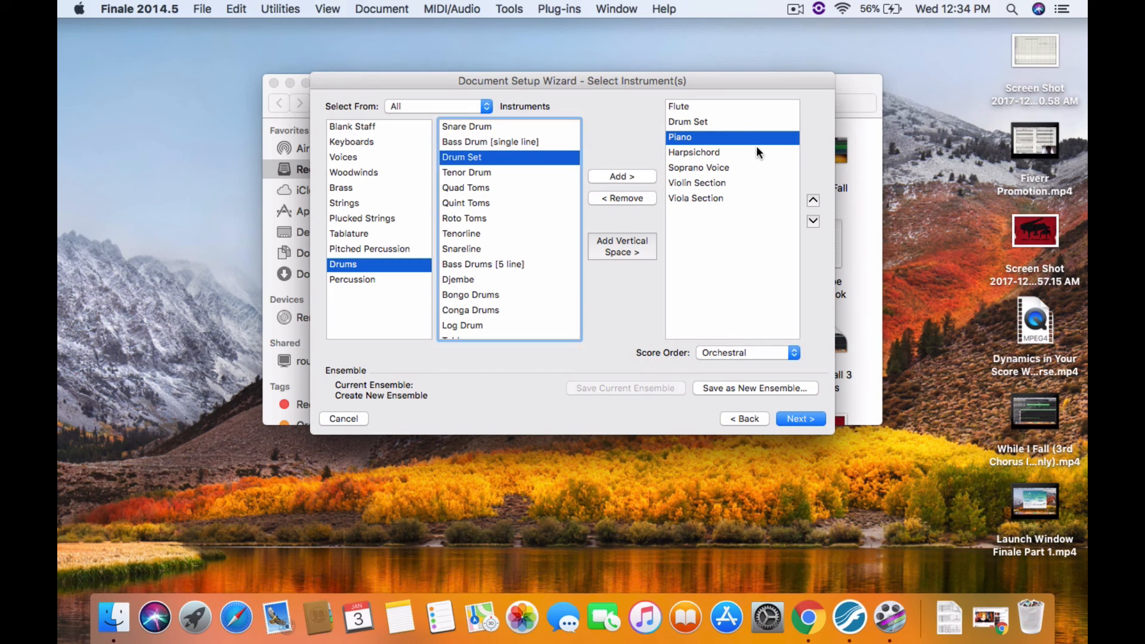
Move the Drum Set to the bottom of the score's instrument order
{"action": "left_click", "coordinate": [694, 122]}
{"action": "left_click", "coordinate": [813, 221]}
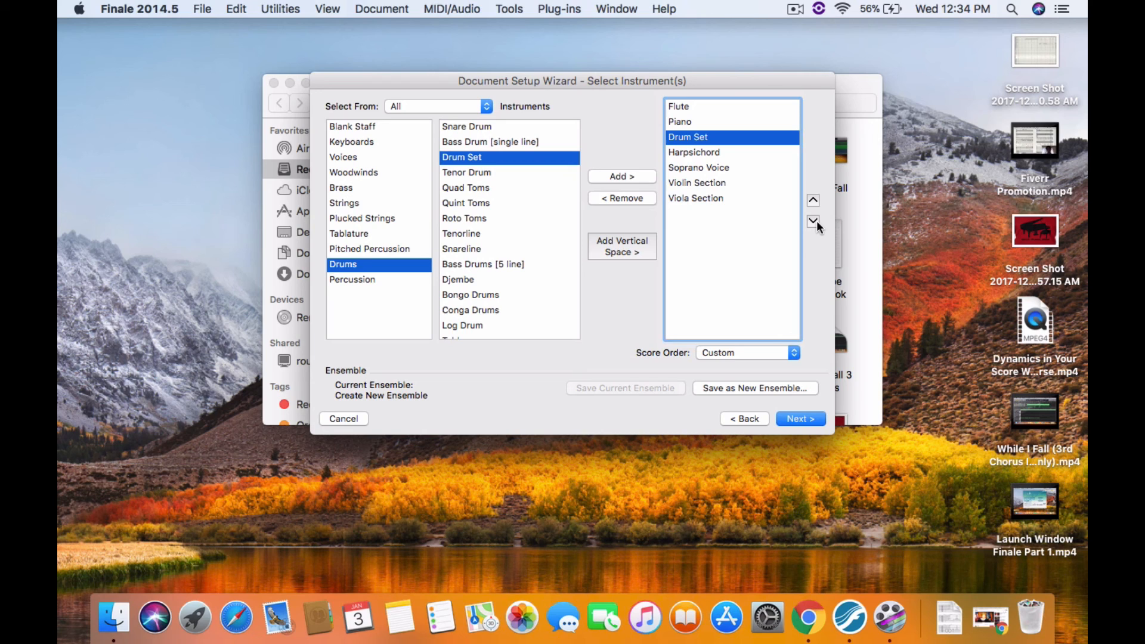
{"action": "left_click", "coordinate": [814, 221]}
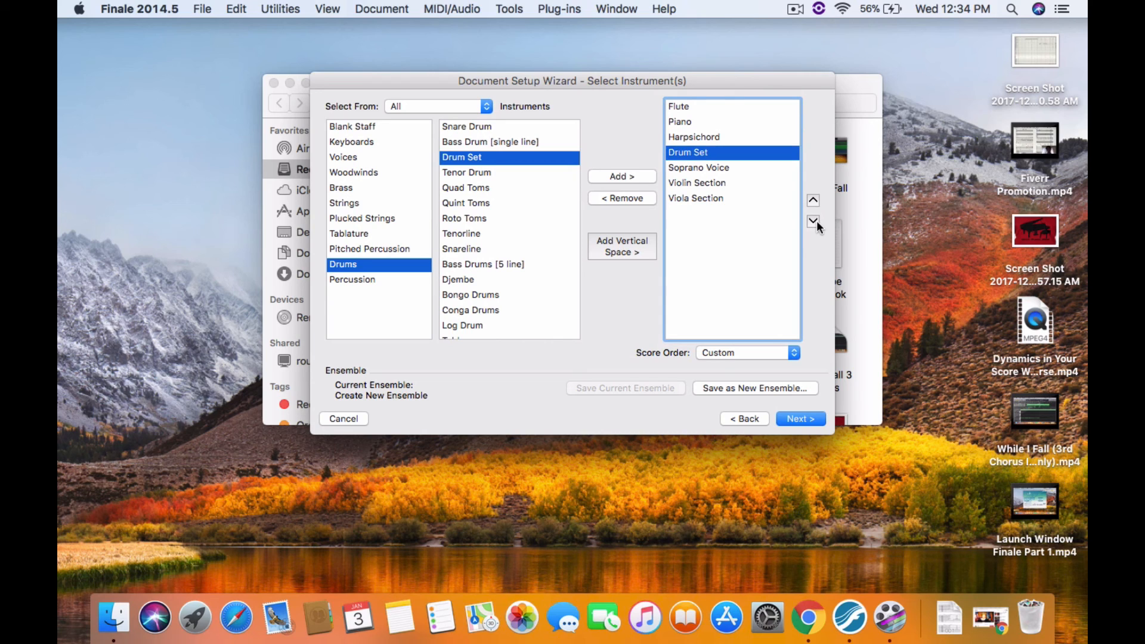
{"action": "left_click", "coordinate": [813, 221]}
{"action": "left_click", "coordinate": [814, 222]}
{"action": "left_click", "coordinate": [813, 221]}
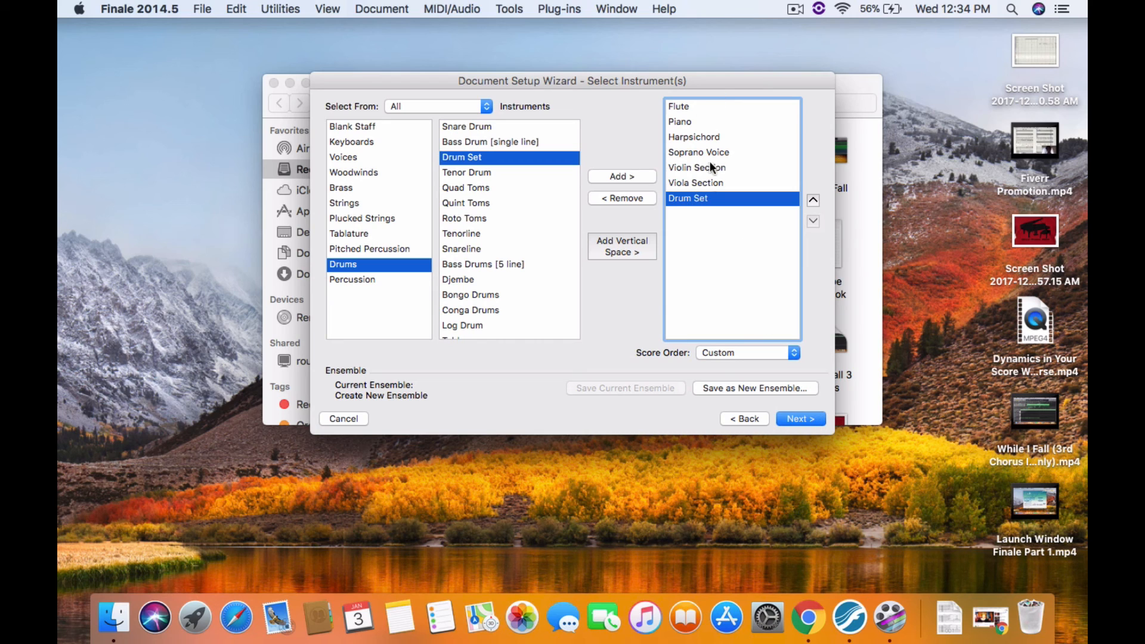
Save the current instrument list as a new ensemble named Early Music Chamber Ensemble
{"action": "left_click", "coordinate": [806, 420]}
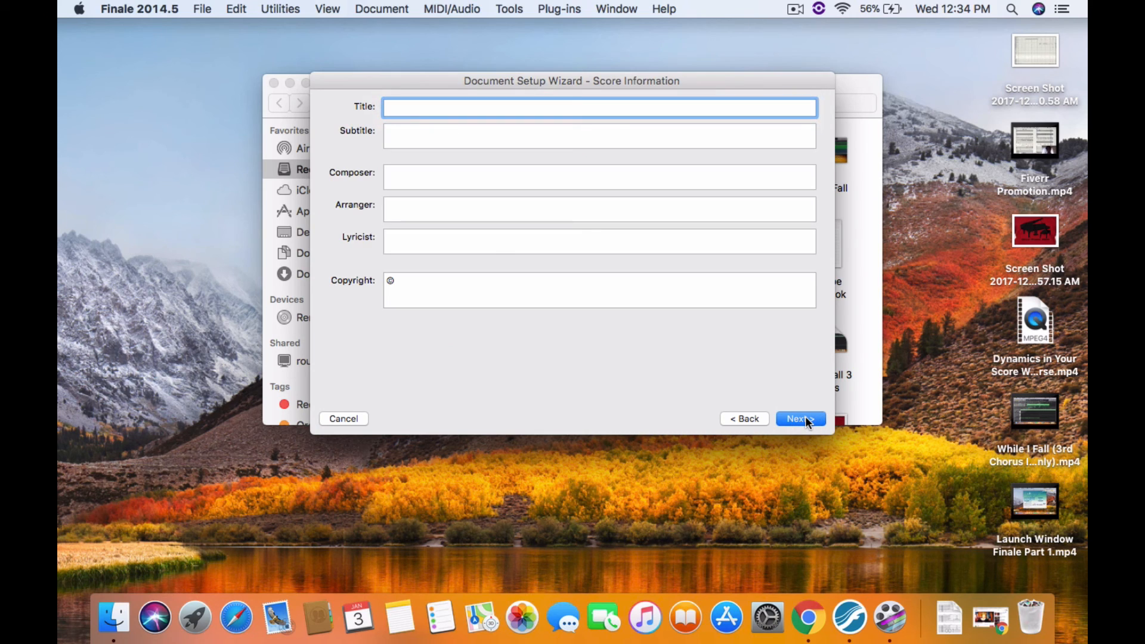
{"action": "left_click", "coordinate": [754, 420]}
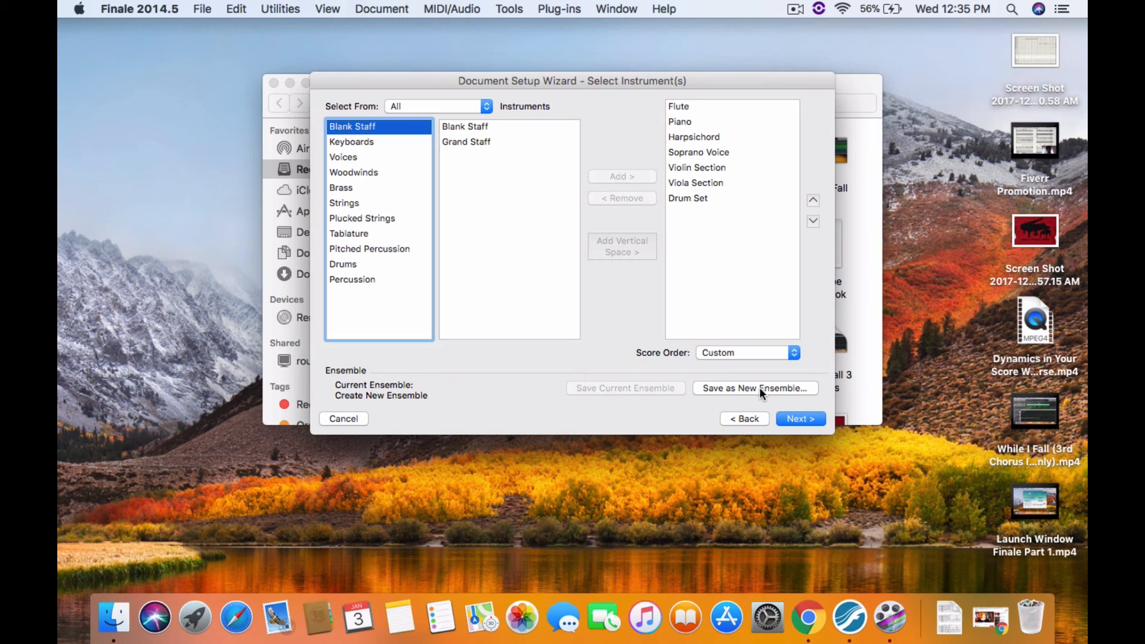
{"action": "left_click", "coordinate": [760, 388]}
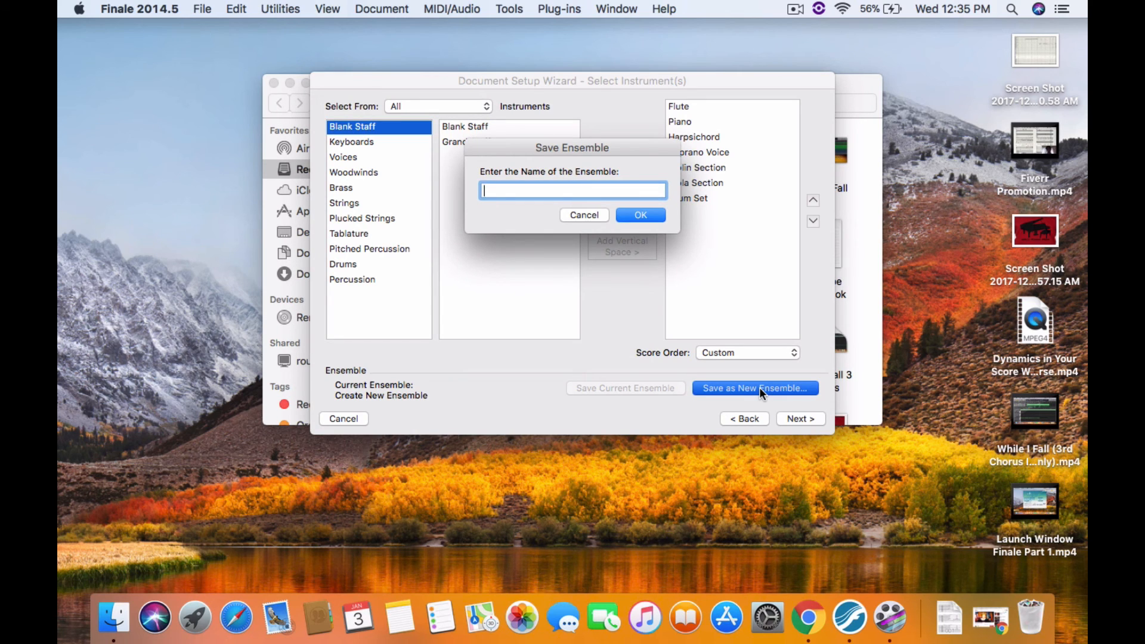
{"action": "type", "text": "Early Music Chamber Ensemble"}
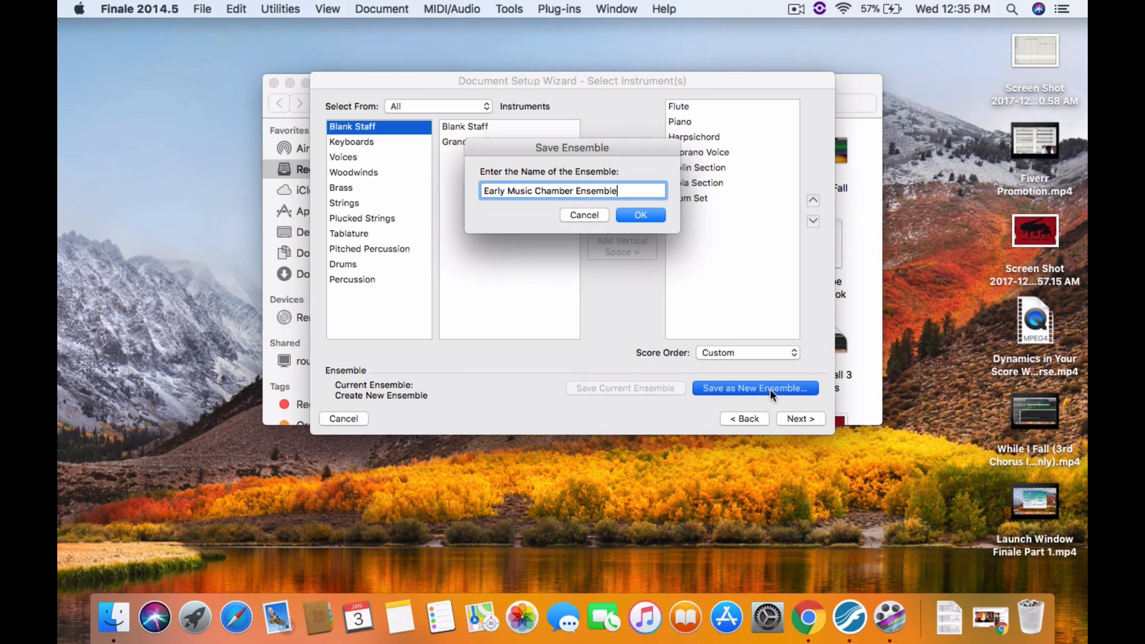
{"action": "left_click", "coordinate": [658, 215]}
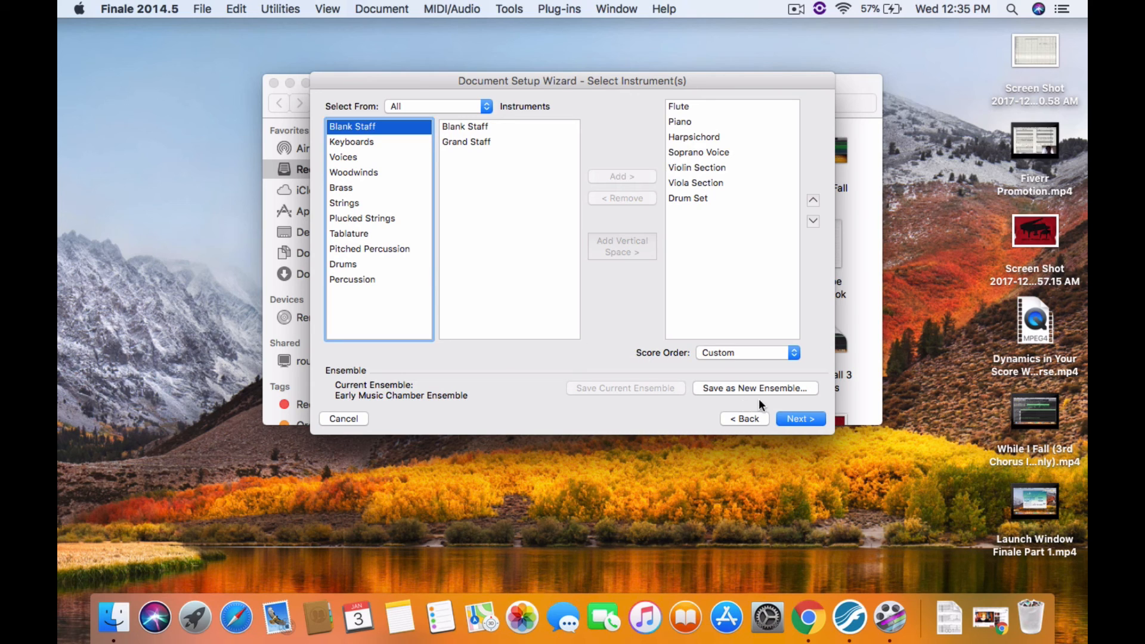
Advance to the score information page and enter Early Song as the title
{"action": "left_click", "coordinate": [802, 419]}
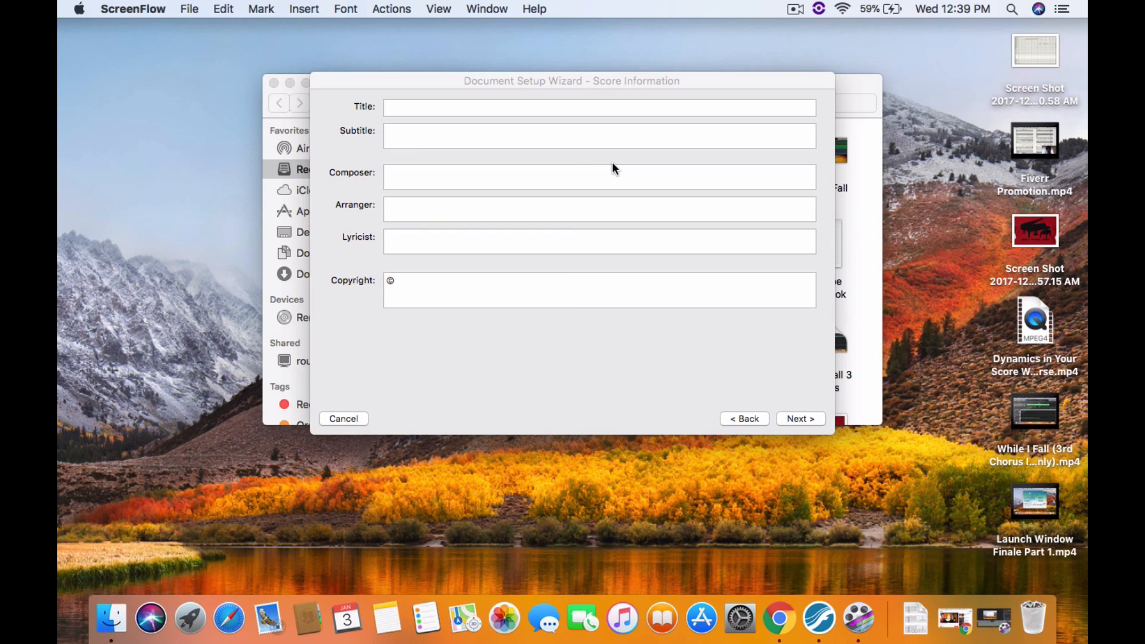
{"action": "left_click", "coordinate": [474, 207]}
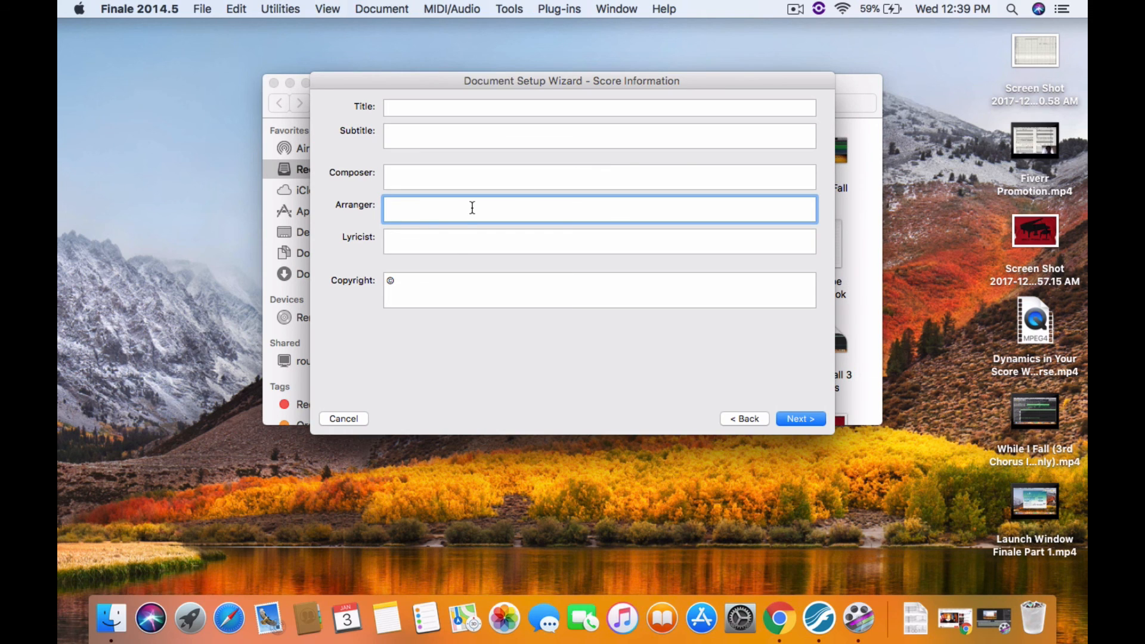
{"action": "left_click", "coordinate": [455, 242]}
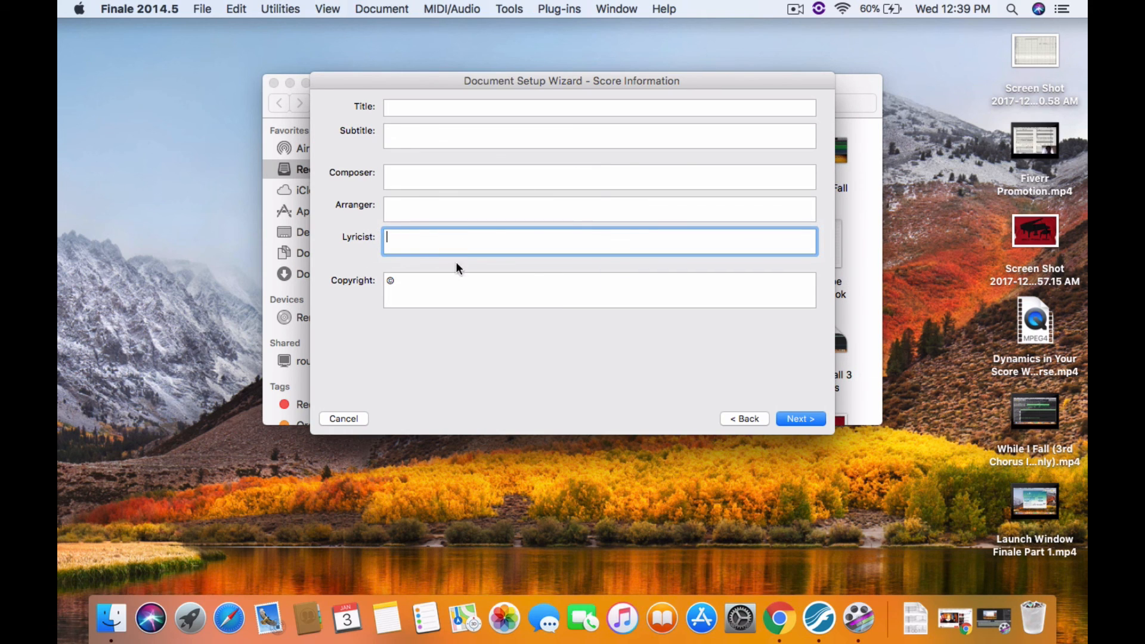
{"action": "left_click", "coordinate": [452, 276]}
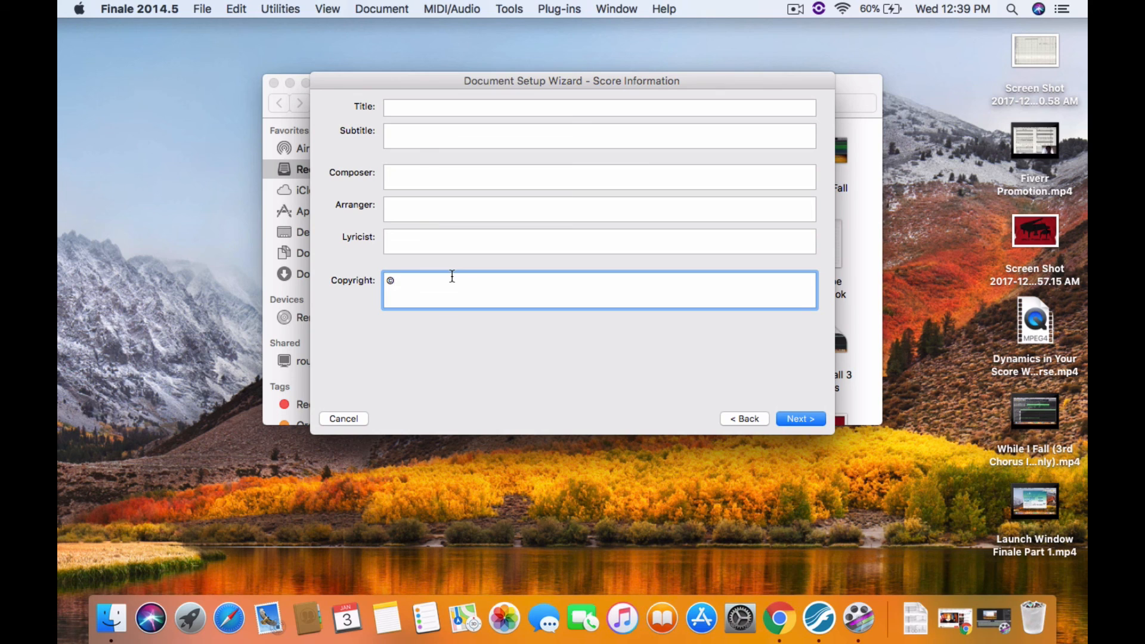
{"action": "left_click", "coordinate": [404, 111]}
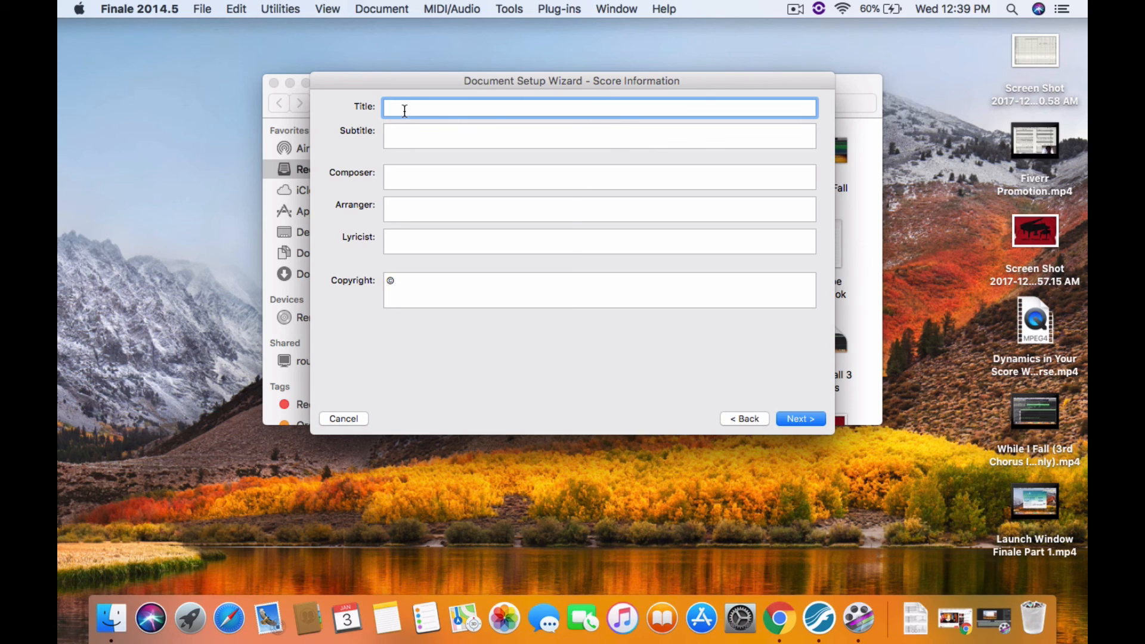
{"action": "type", "text": "Early Song"}
Enter the composer's full name in both the Composer and Lyricist fields
{"action": "key", "text": "Tab"}
{"action": "key", "text": "Tab"}
{"action": "type", "text": "Cody"}
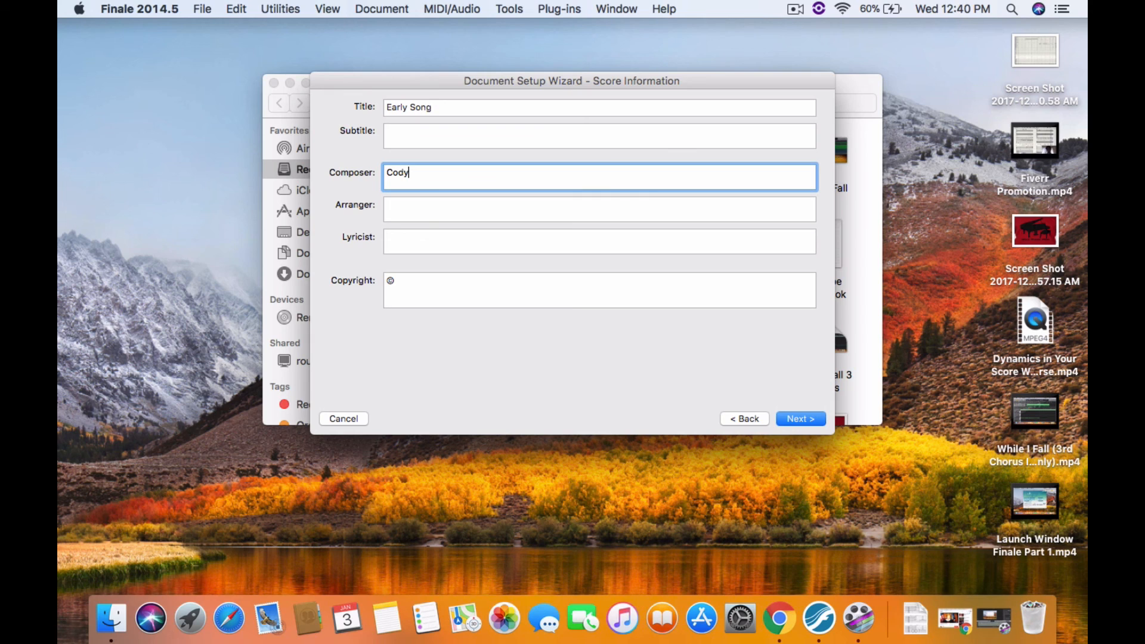
{"action": "type", "text": " Weinmann"}
{"action": "key", "text": "Tab"}
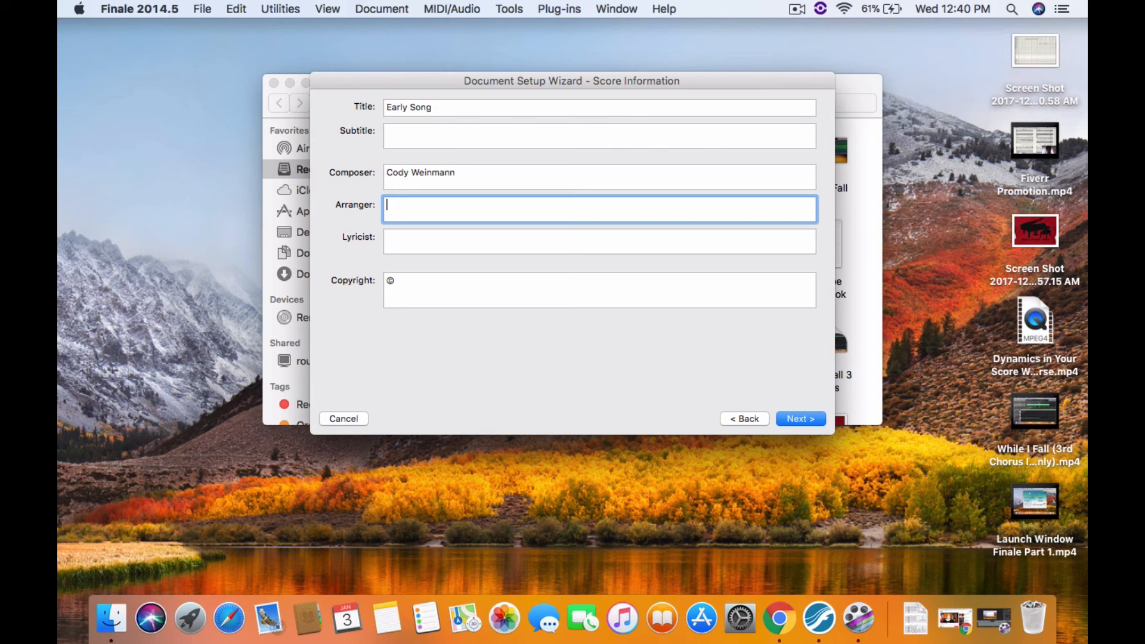
{"action": "left_click", "coordinate": [406, 244]}
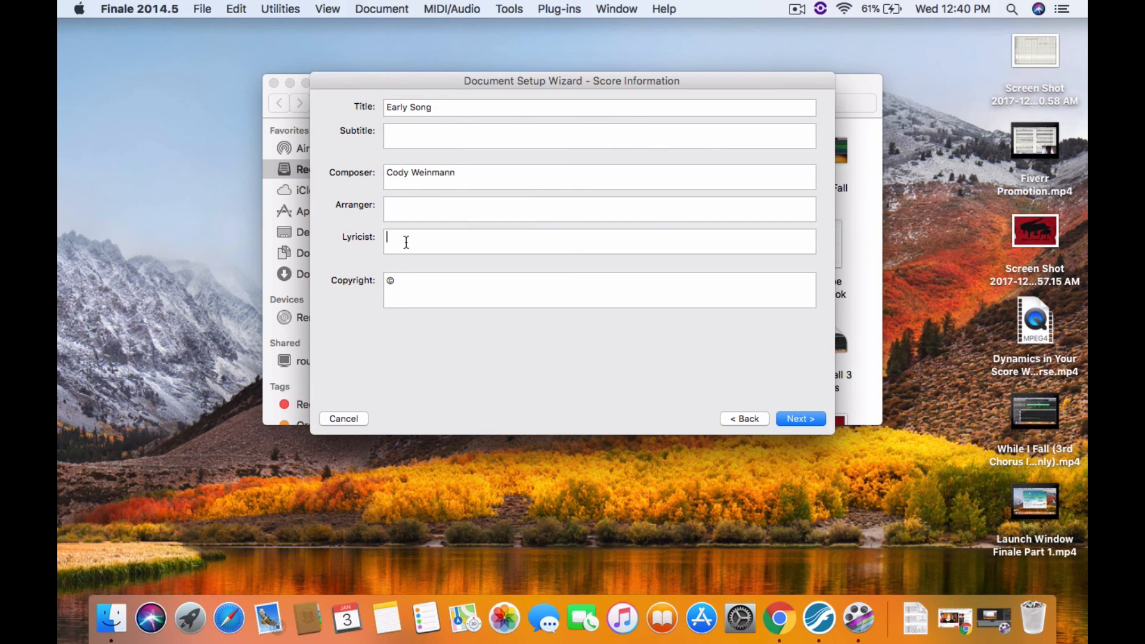
{"action": "left_click", "coordinate": [410, 204]}
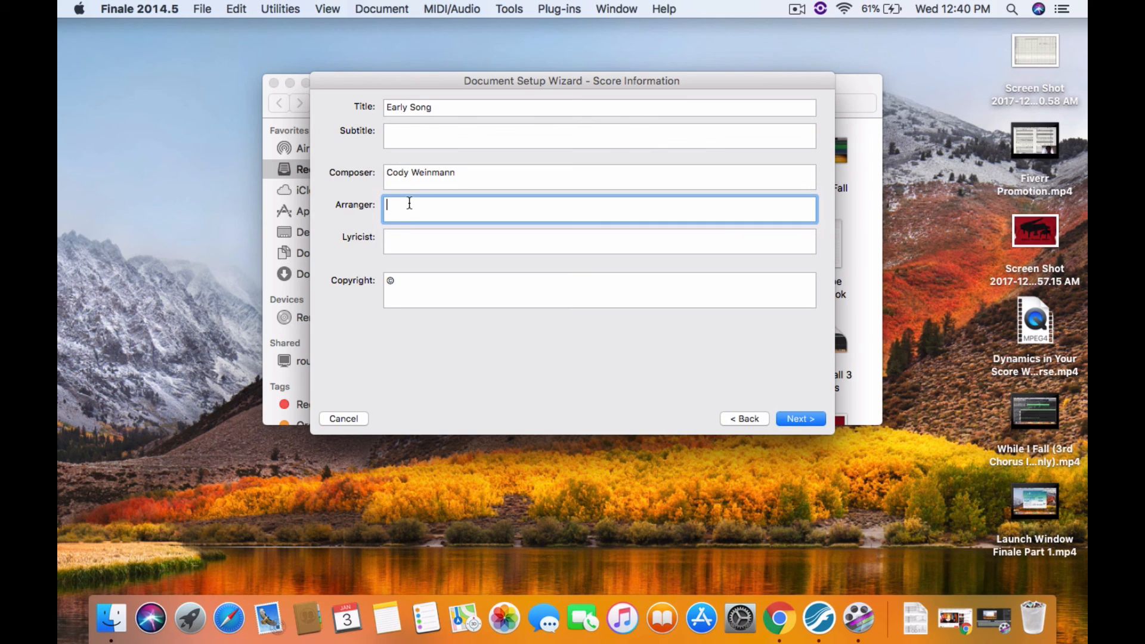
{"action": "left_click", "coordinate": [406, 239]}
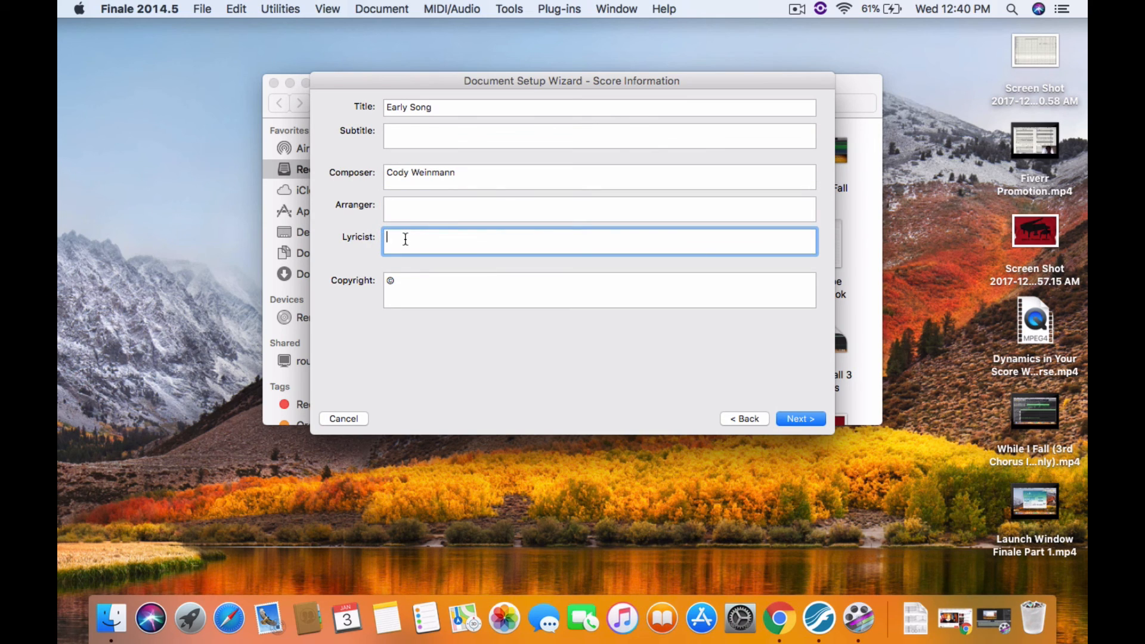
{"action": "type", "text": "Cody Weinmann"}
{"action": "left_click", "coordinate": [416, 283]}
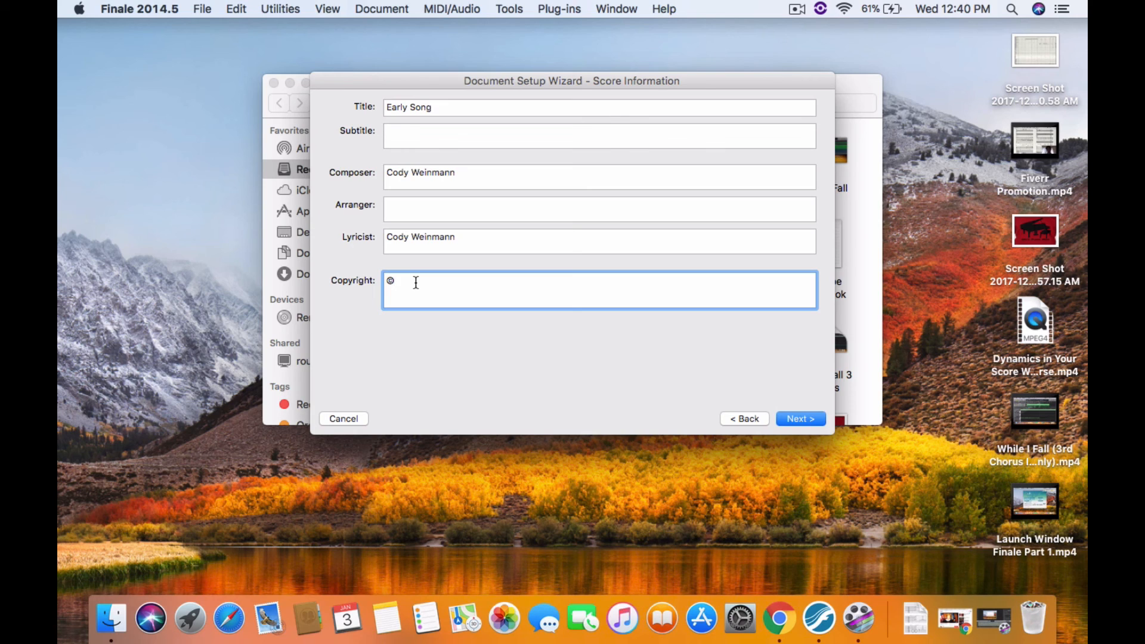
{"action": "type", "text": "© 2018,"}
{"action": "key", "text": "BackSpace"}
{"action": "type", "text": ". Cody Weinmann. http://w"}
{"action": "key", "text": "BackSpace"}
{"action": "type", "text": "cjw-music"}
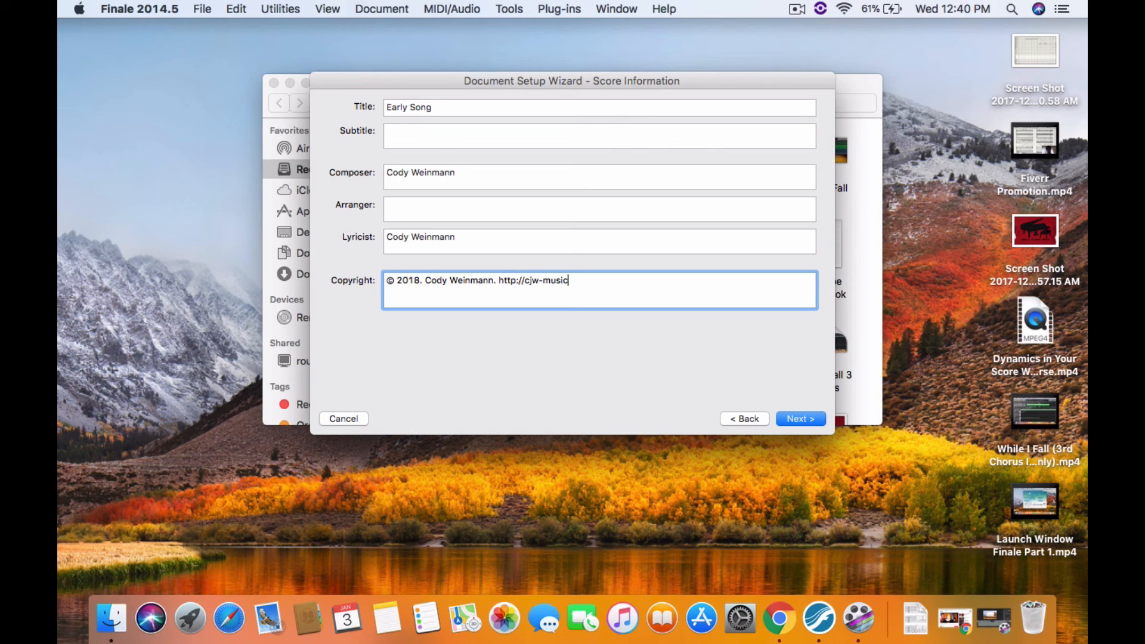
{"action": "type", "text": "-transcriptions.com. All Right"}
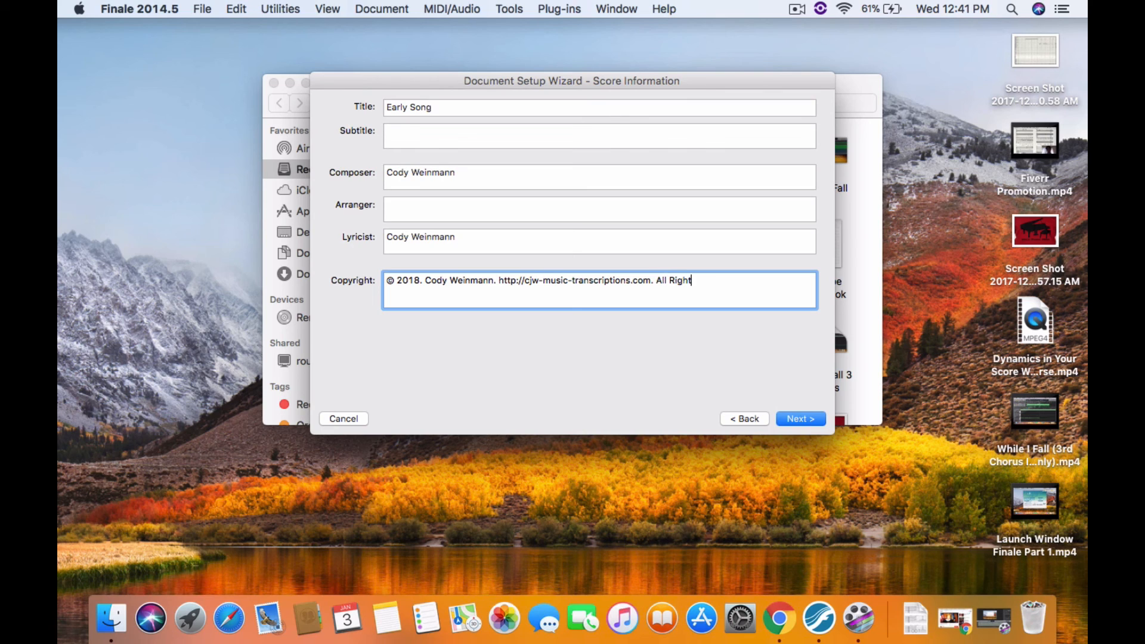
{"action": "type", "text": "s Reserved."}
Advance to score settings and try out different concert key signatures
{"action": "left_click", "coordinate": [811, 418]}
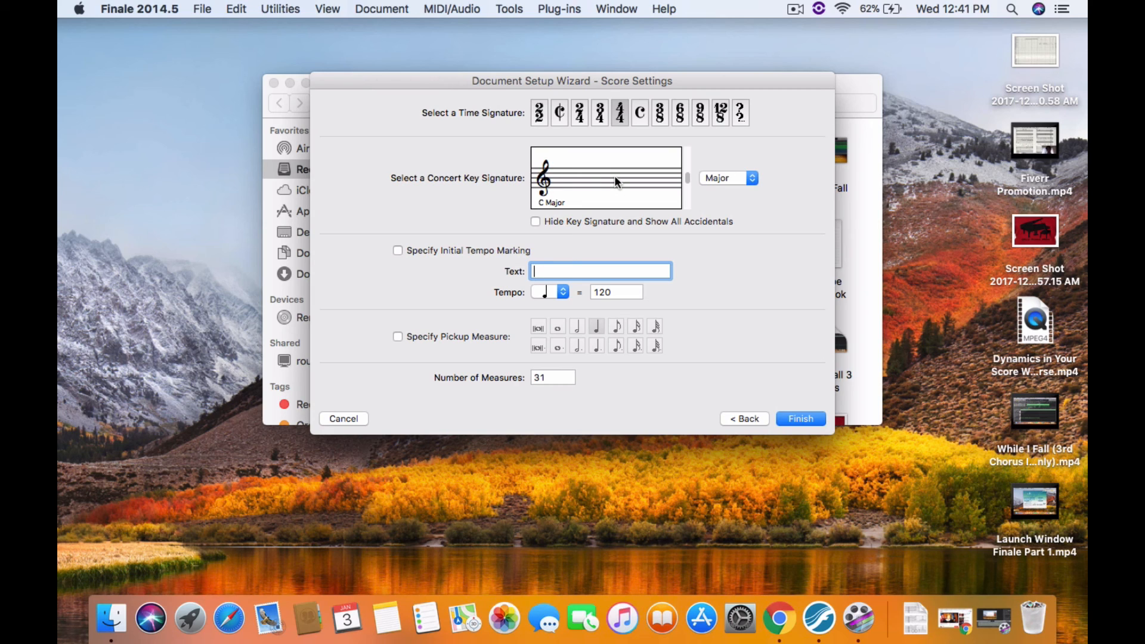
{"action": "left_click", "coordinate": [730, 180]}
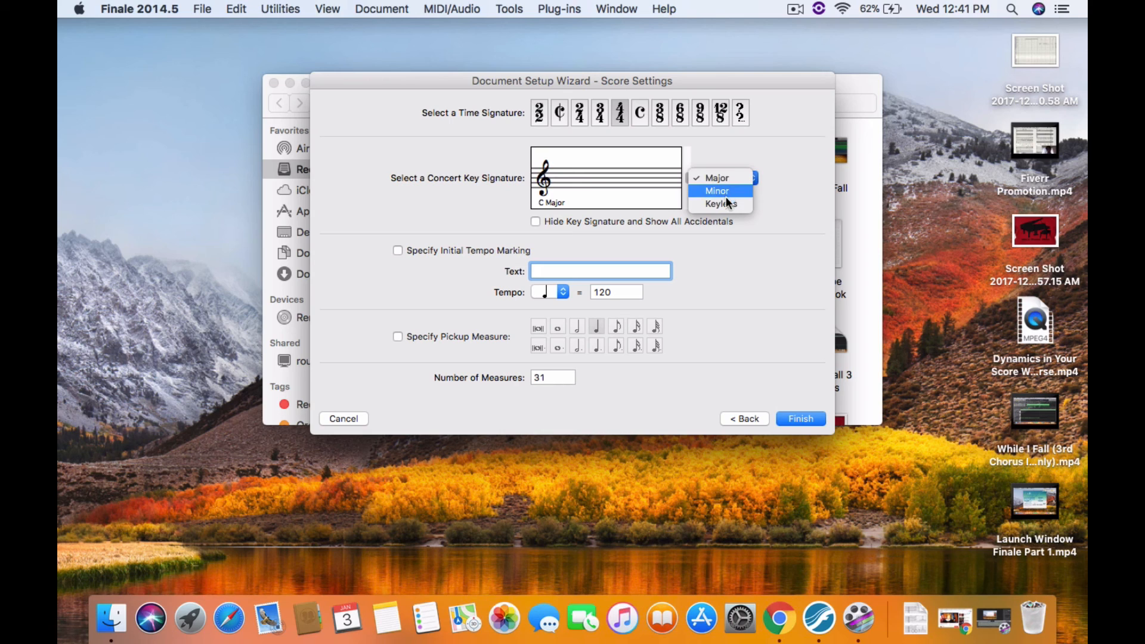
{"action": "left_click", "coordinate": [746, 240]}
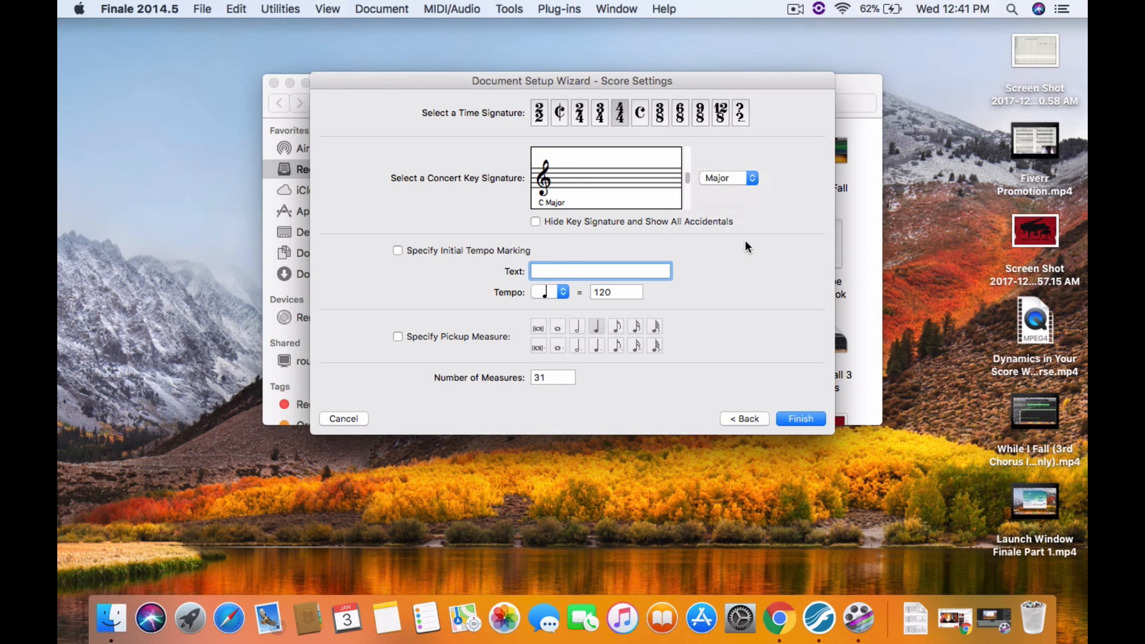
{"action": "left_click", "coordinate": [689, 199]}
{"action": "left_click", "coordinate": [689, 199]}
{"action": "left_click", "coordinate": [687, 197]}
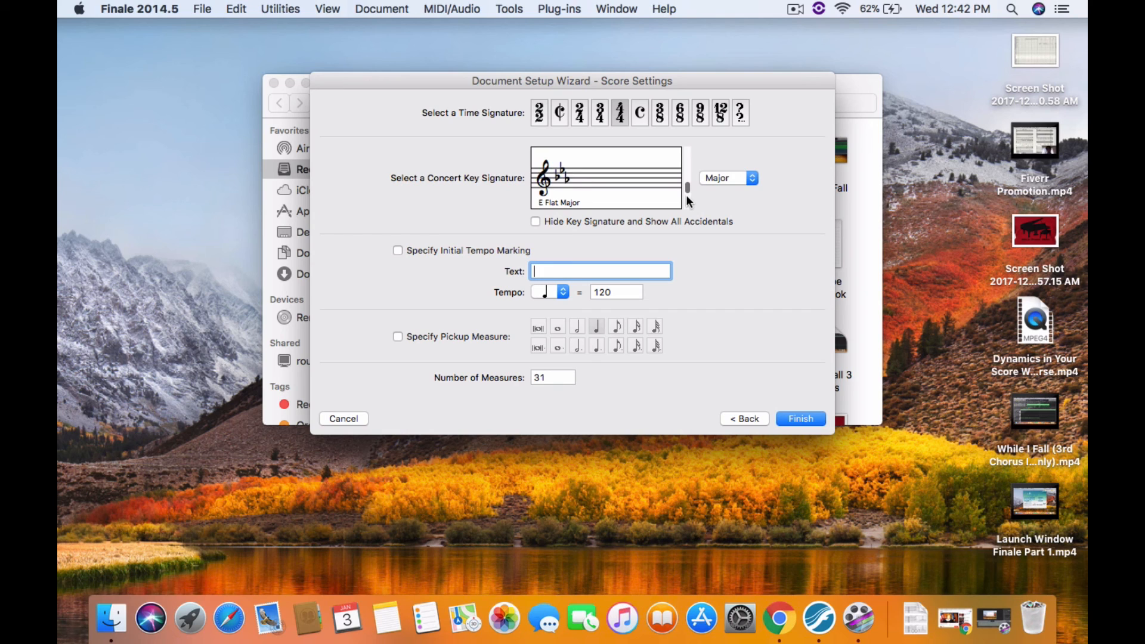
{"action": "left_click", "coordinate": [686, 197]}
{"action": "left_click", "coordinate": [685, 164]}
{"action": "left_click", "coordinate": [685, 164]}
{"action": "left_click", "coordinate": [686, 164]}
{"action": "left_click", "coordinate": [689, 156]}
{"action": "left_click", "coordinate": [689, 156]}
{"action": "left_click", "coordinate": [689, 157]}
{"action": "left_click", "coordinate": [689, 157]}
{"action": "left_click", "coordinate": [683, 193]}
{"action": "left_click", "coordinate": [684, 193]}
{"action": "left_click", "coordinate": [683, 192]}
Turn on an initial tempo marking with text Andante at quarter note = 76
{"action": "left_click", "coordinate": [397, 250]}
{"action": "type", "text": "Andante"}
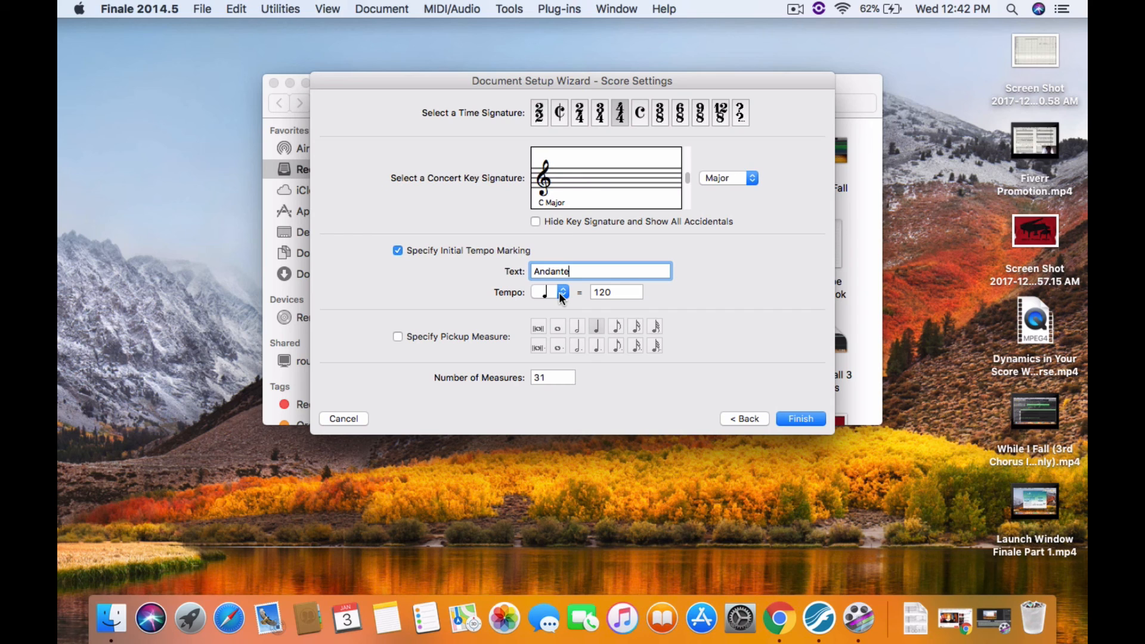
{"action": "left_click", "coordinate": [562, 294]}
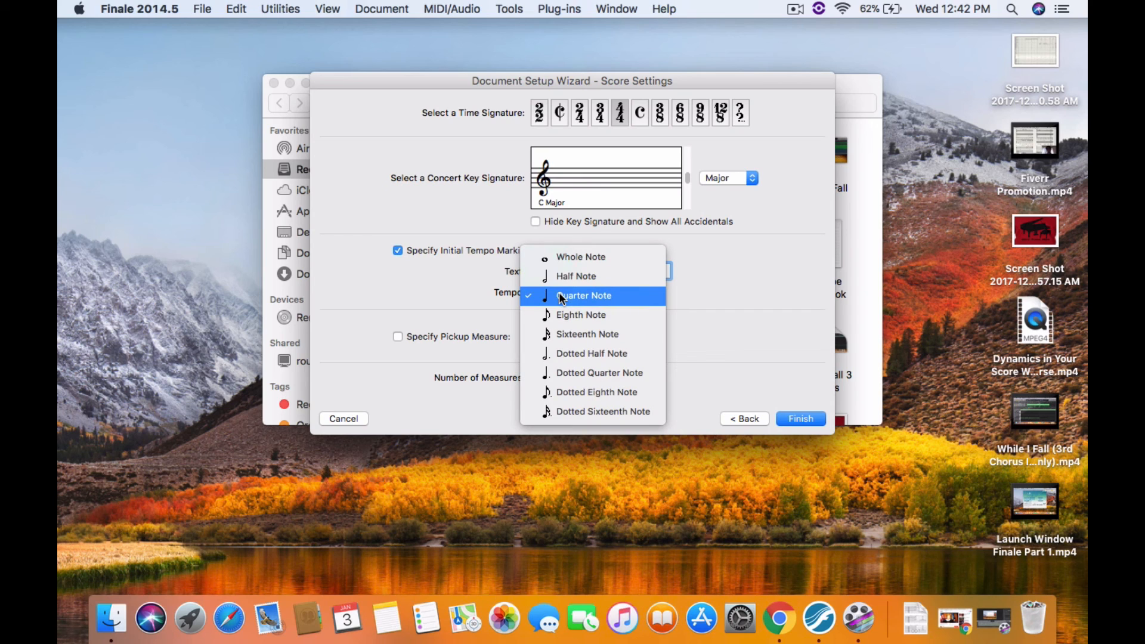
{"action": "left_click", "coordinate": [562, 296]}
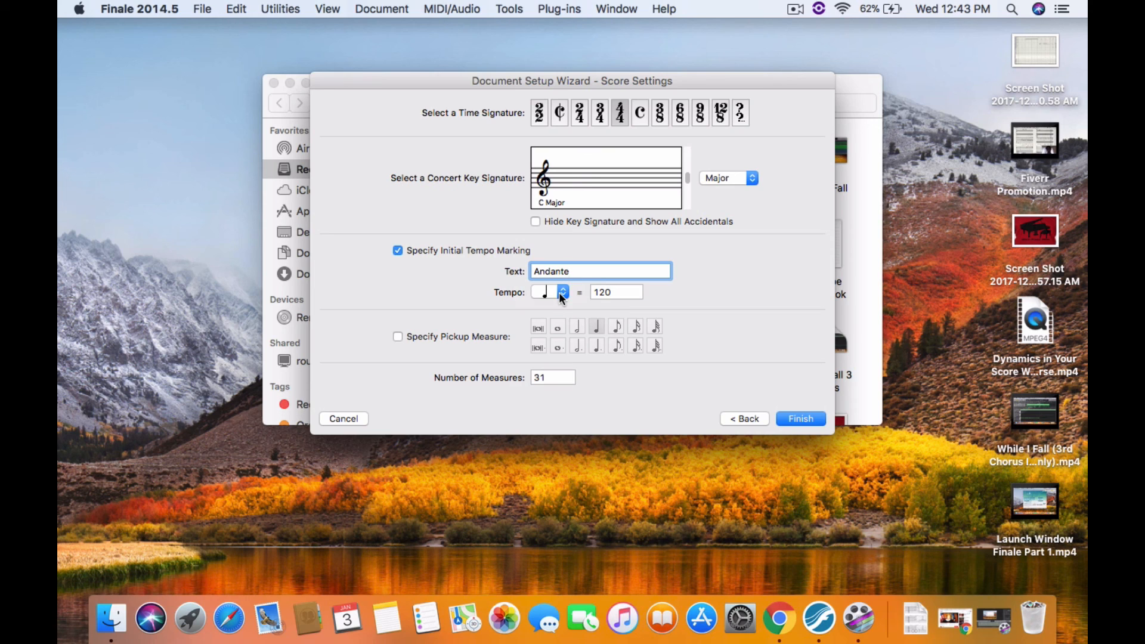
{"action": "left_click", "coordinate": [627, 289]}
{"action": "double_click", "coordinate": [627, 289]}
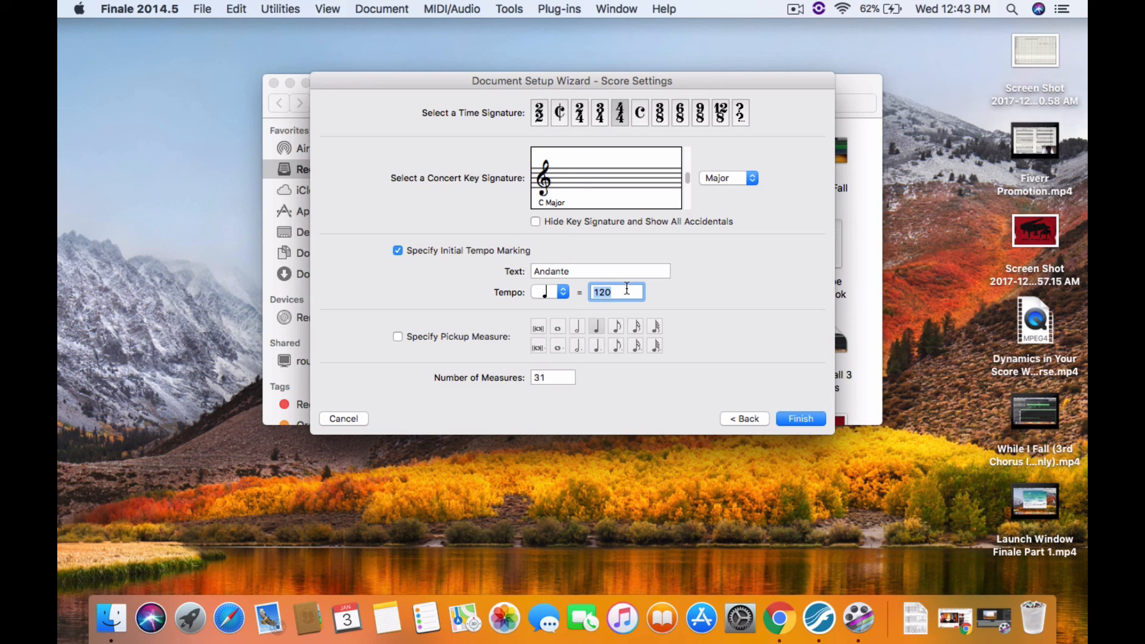
{"action": "type", "text": "76"}
{"action": "left_click", "coordinate": [398, 336]}
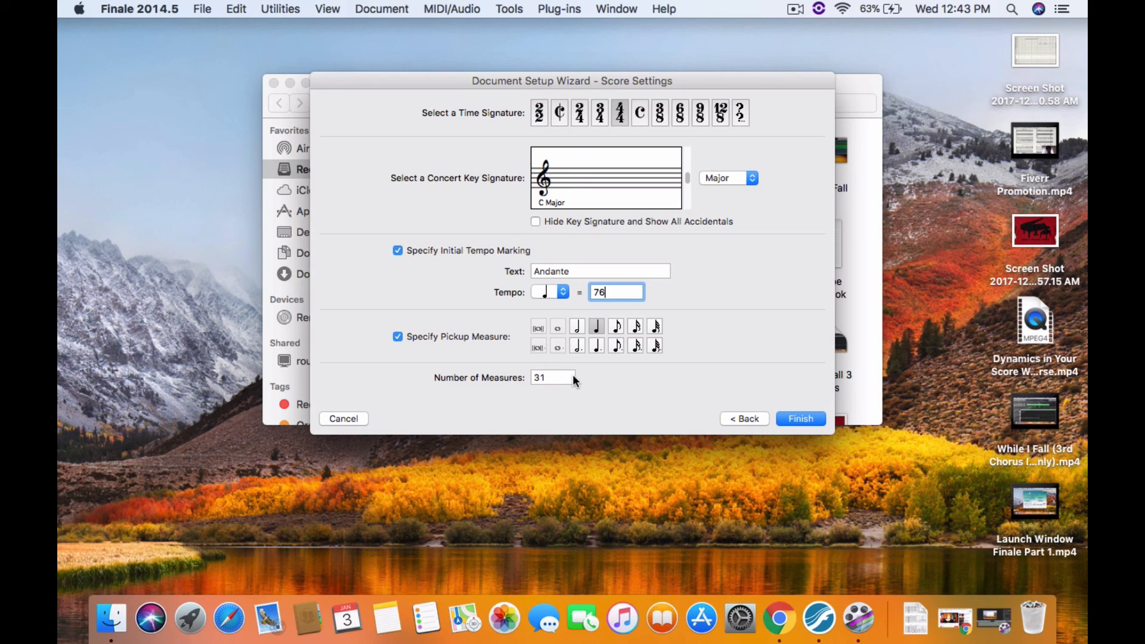
{"action": "scroll", "coordinate": [573, 375], "scroll_direction": "down", "scroll_amount": 7}
{"action": "left_click", "coordinate": [397, 338]}
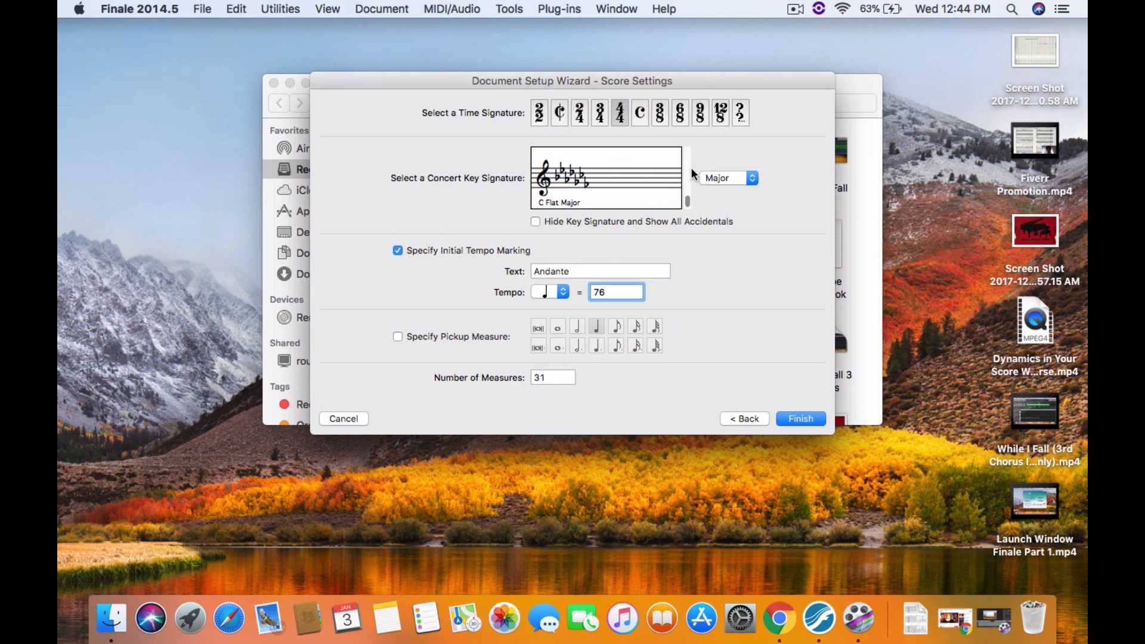
{"action": "scroll", "coordinate": [686, 170], "scroll_direction": "up", "scroll_amount": 5}
{"action": "scroll", "coordinate": [686, 171], "scroll_direction": "up", "scroll_amount": 2}
Set the number of measures to 50 and finish the Setup Wizard
{"action": "key", "text": "Tab"}
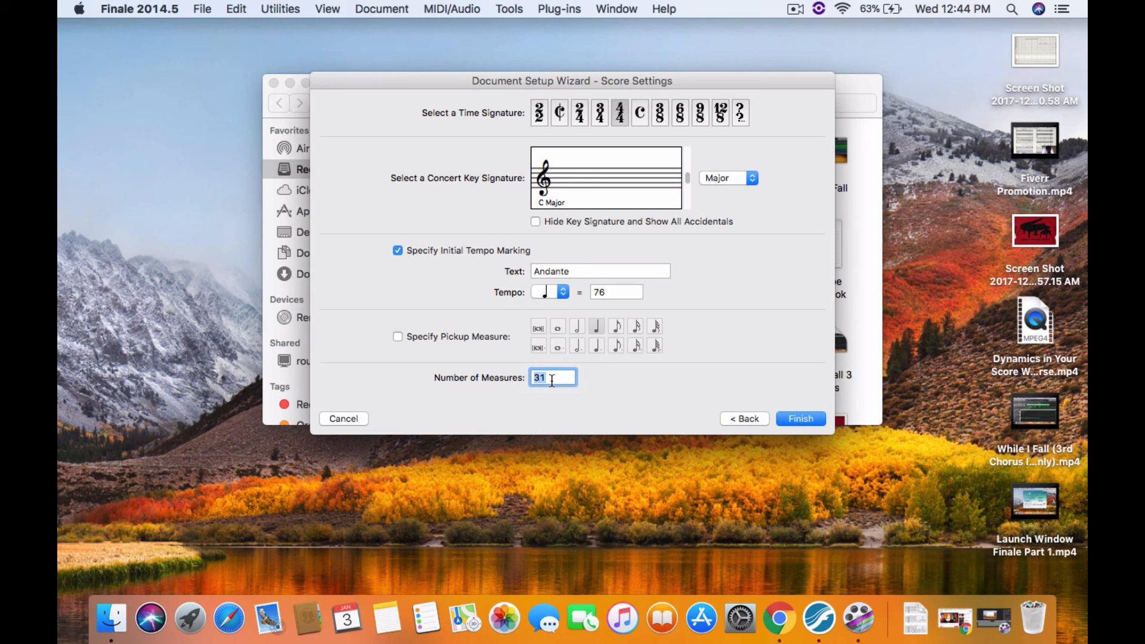
{"action": "type", "text": "50"}
{"action": "left_click", "coordinate": [815, 420]}
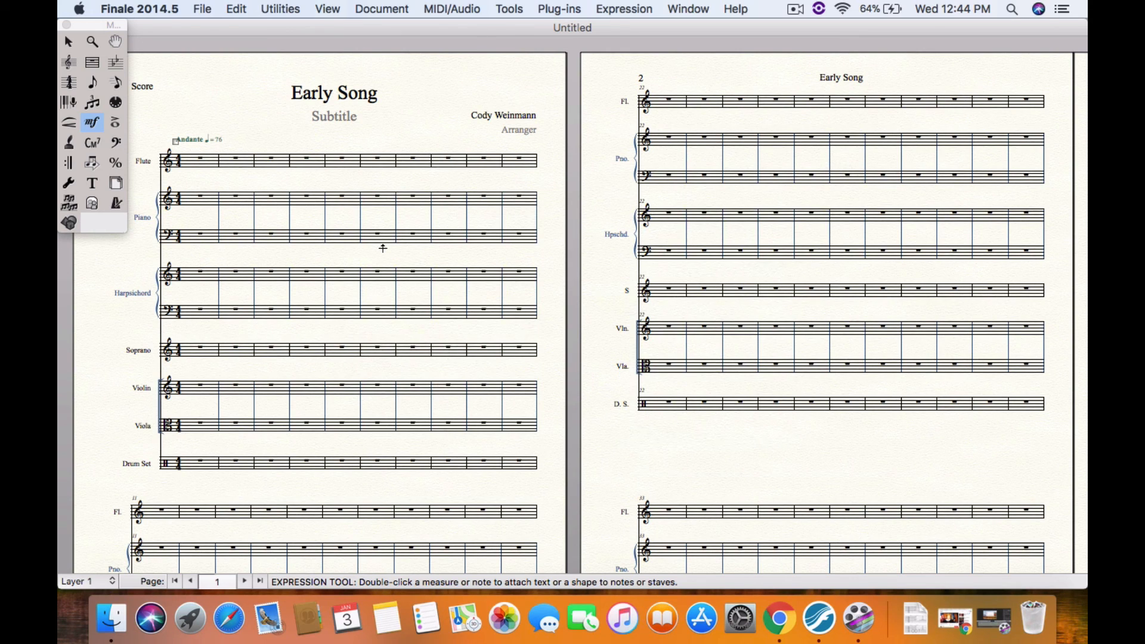
{"action": "scroll", "coordinate": [353, 388], "scroll_direction": "down", "scroll_amount": 5}
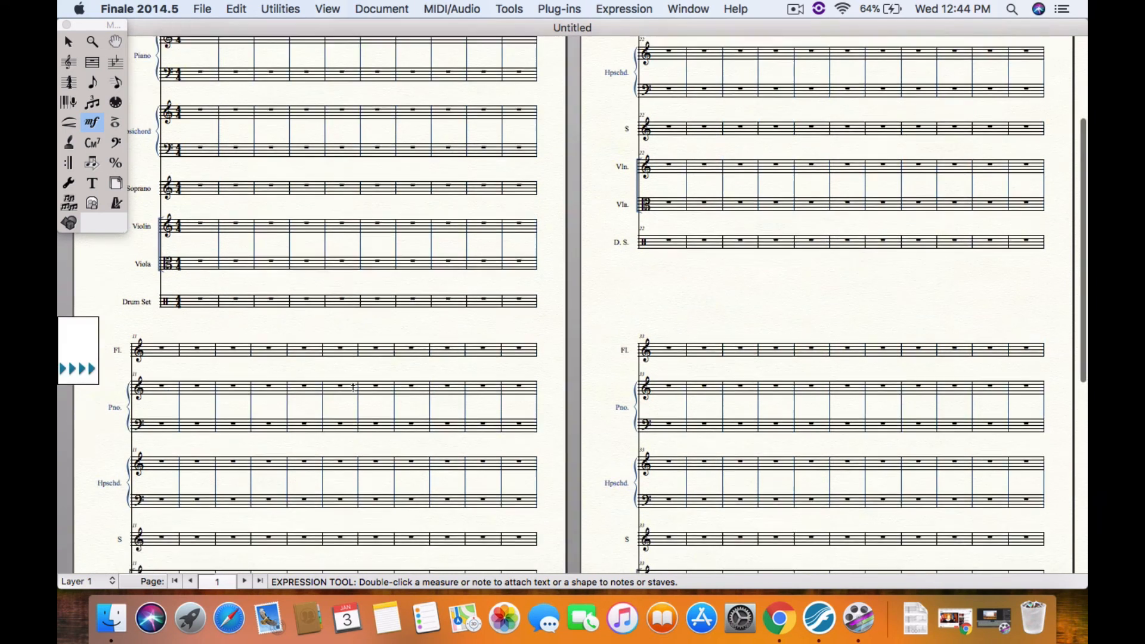